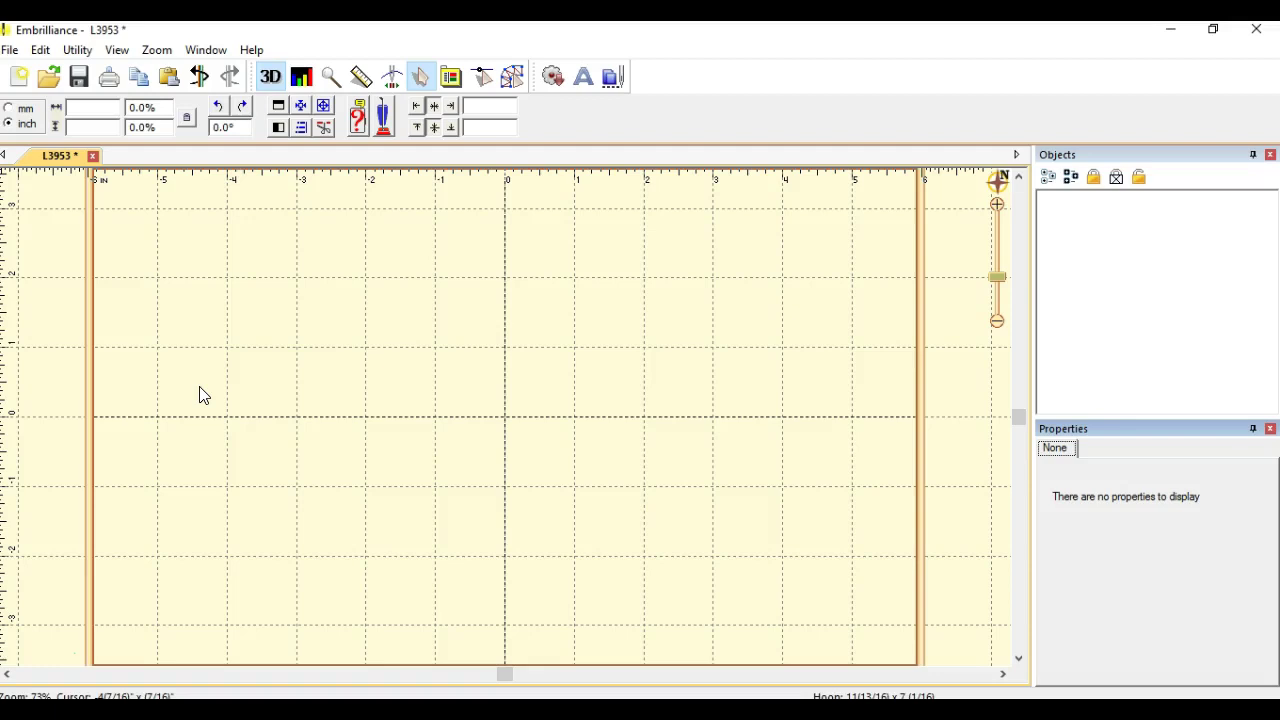
Open the L3953.PES owl embroidery design in Embrilliance.
{"action": "left_click", "coordinate": [10, 50]}
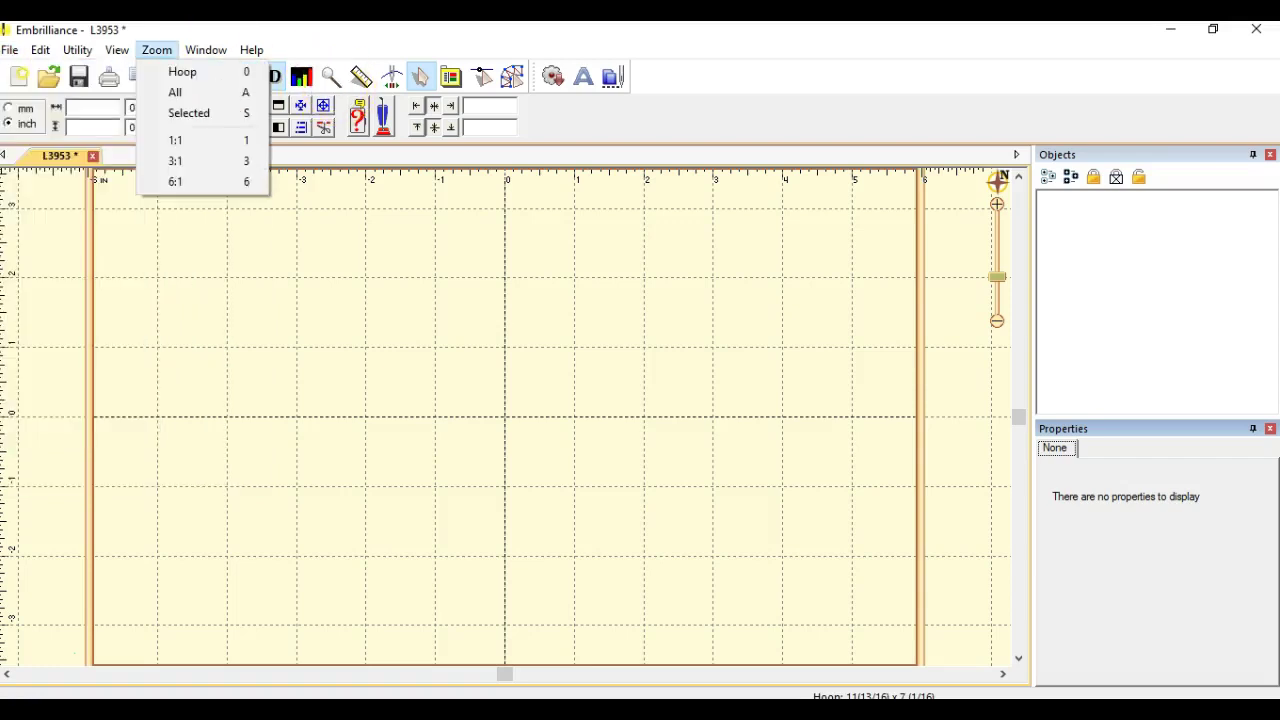
{"action": "mouse_move", "coordinate": [251, 50]}
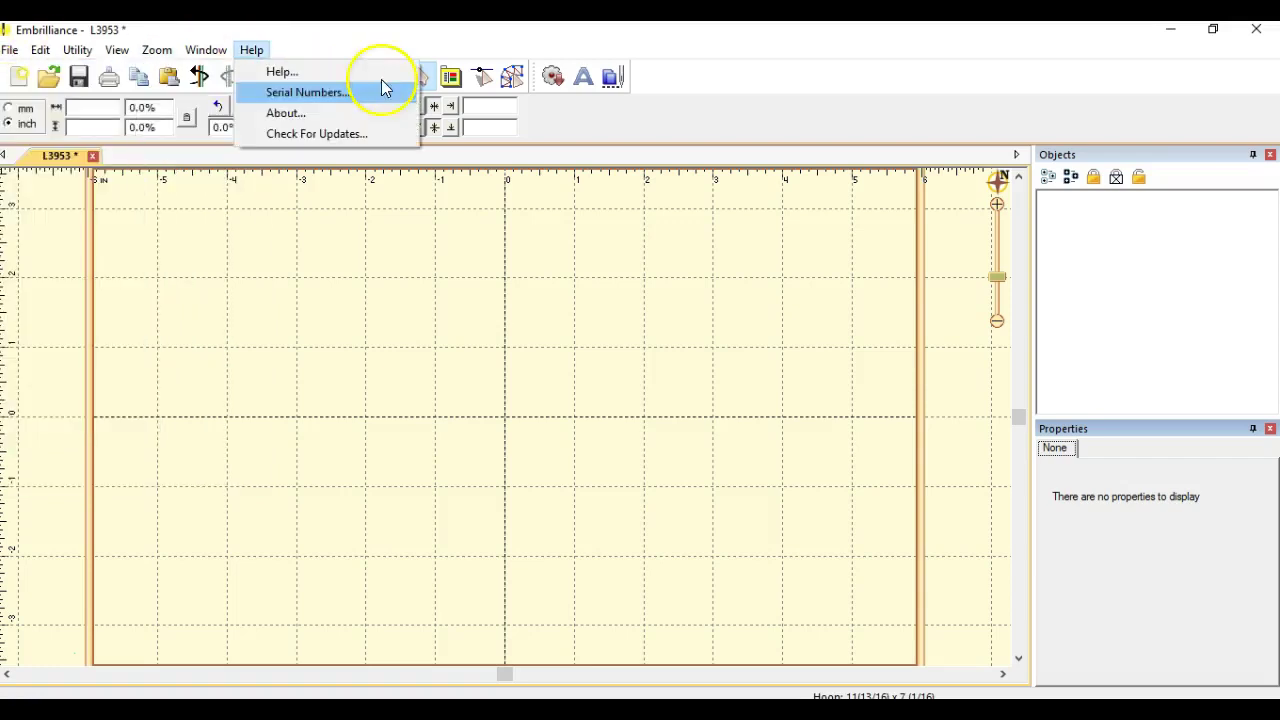
{"action": "left_click", "coordinate": [435, 252]}
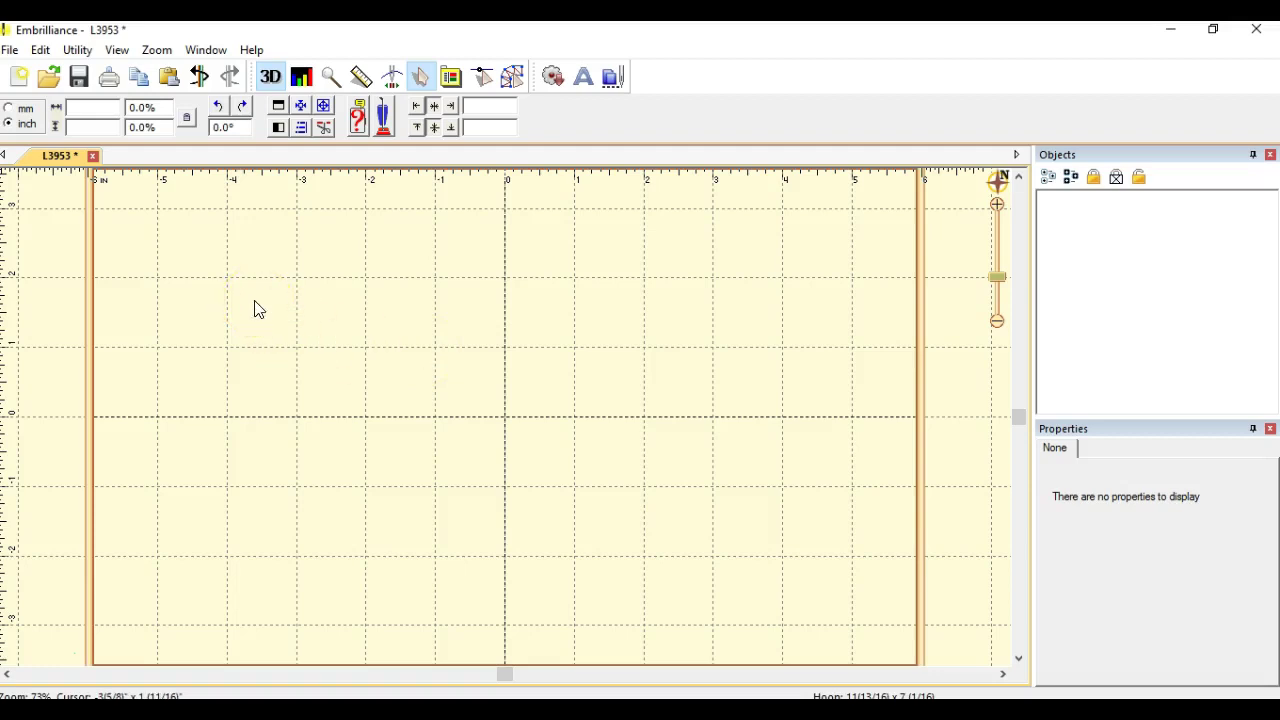
{"action": "left_click", "coordinate": [10, 49]}
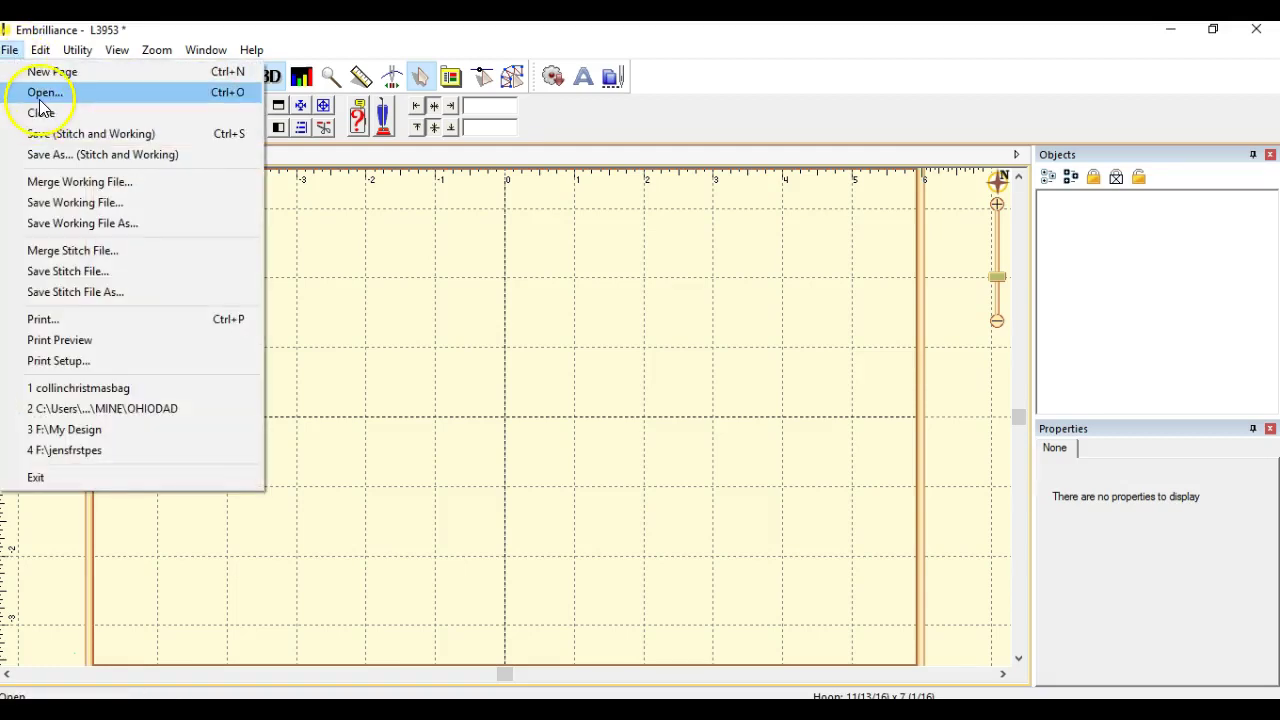
{"action": "left_click", "coordinate": [44, 92]}
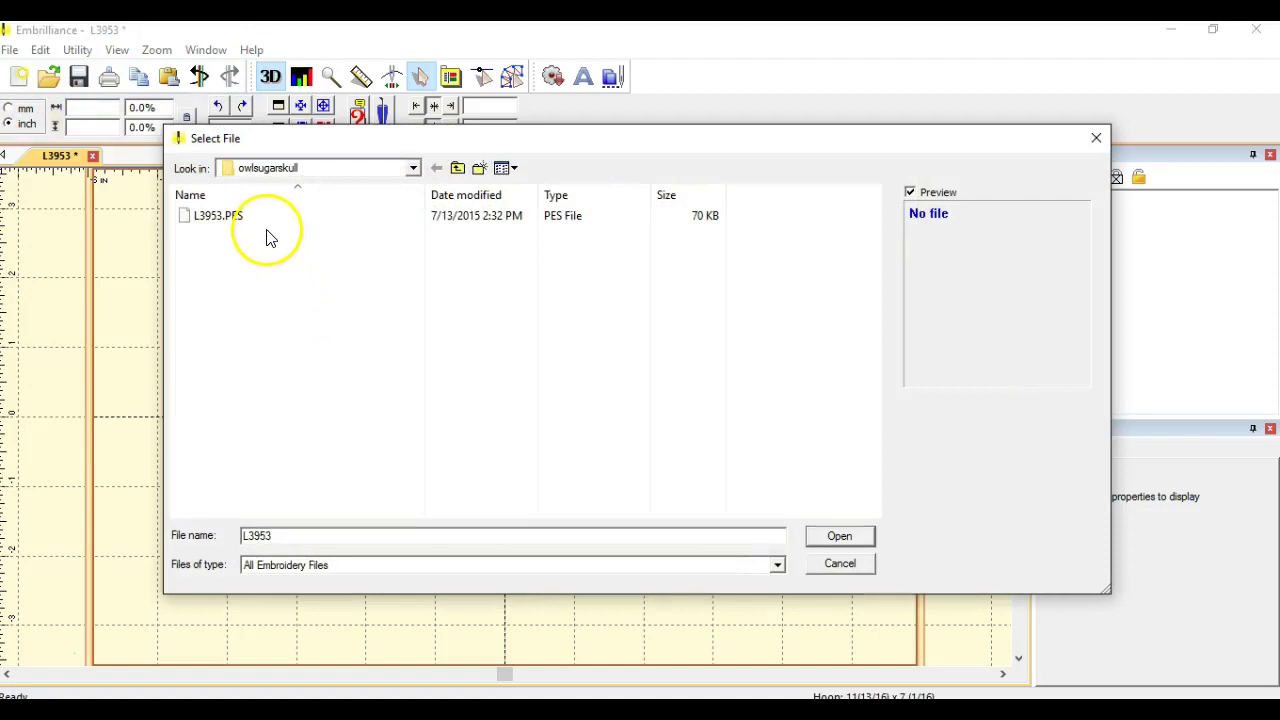
{"action": "double_click", "coordinate": [496, 217]}
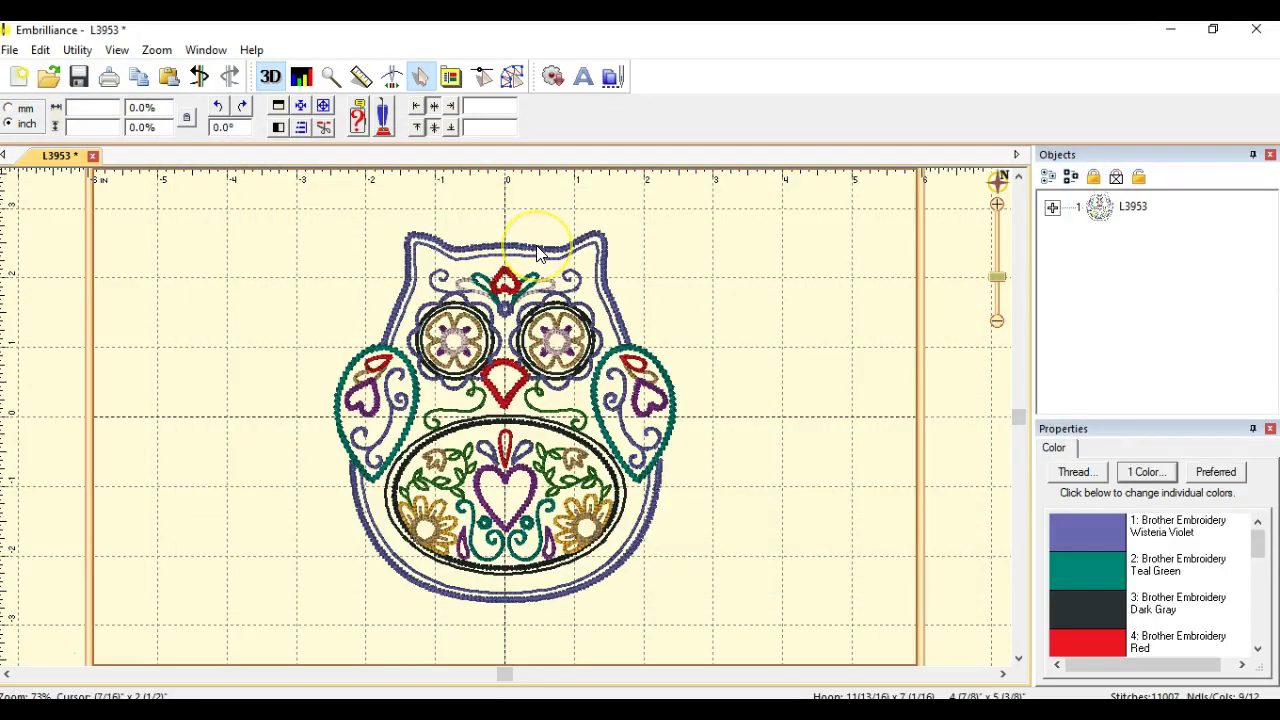
{"action": "left_click", "coordinate": [537, 253]}
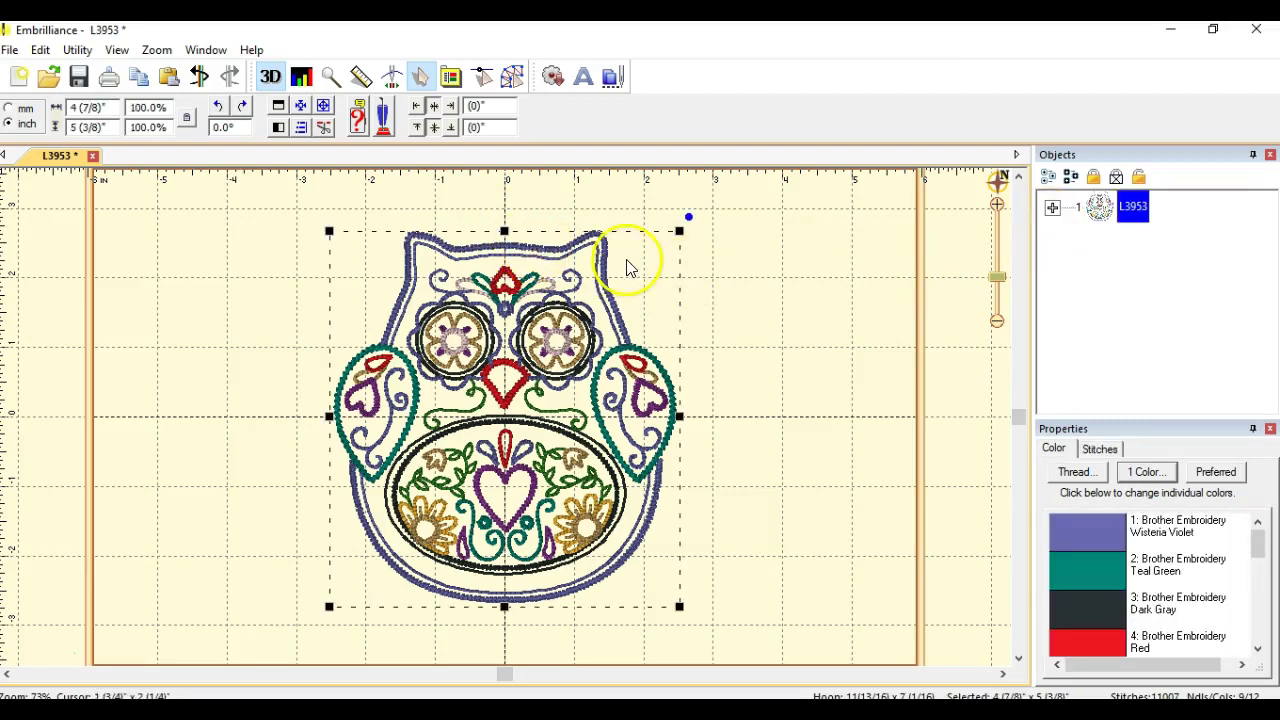
Expand L3953's colour parts in the Objects panel and select the 1:1 body outline.
{"action": "left_click", "coordinate": [1053, 208]}
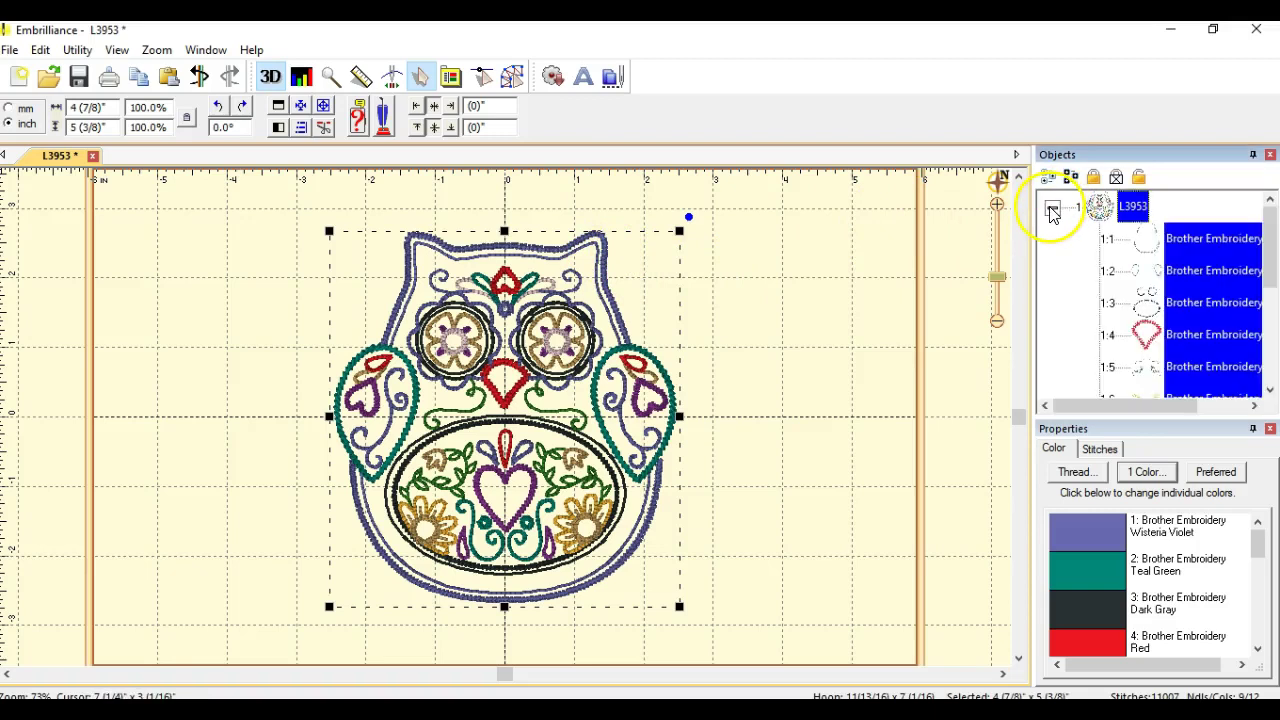
{"action": "left_click", "coordinate": [1117, 247]}
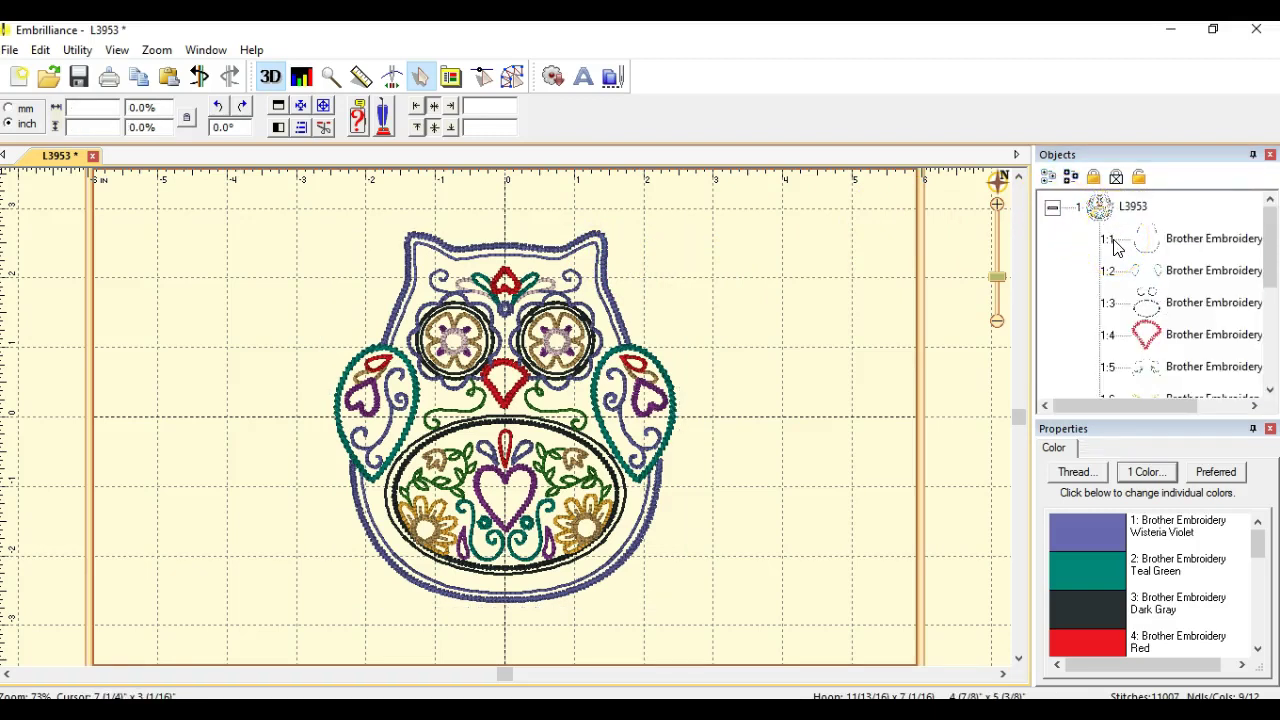
{"action": "left_click", "coordinate": [1116, 247]}
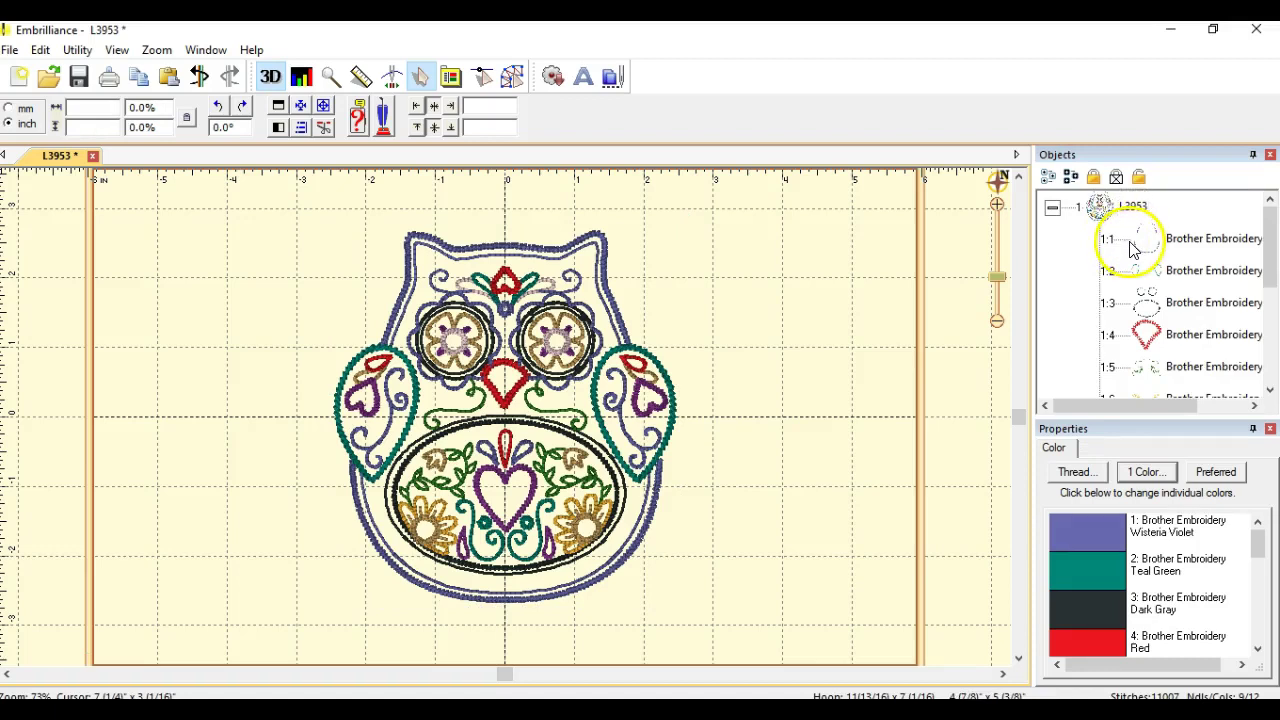
{"action": "left_click", "coordinate": [1111, 248]}
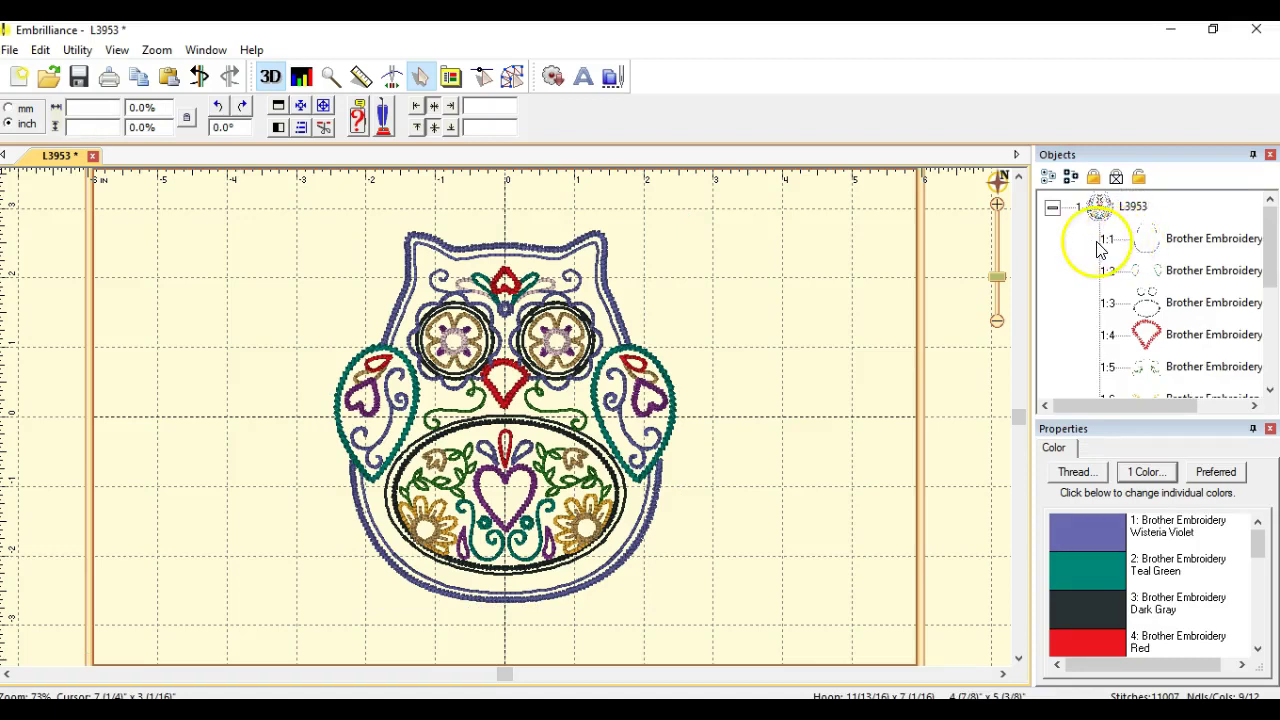
{"action": "left_click", "coordinate": [1192, 248]}
Change the owl outline's thread from Wisteria Violet to 39 Applique Mat.
{"action": "left_click", "coordinate": [1092, 513]}
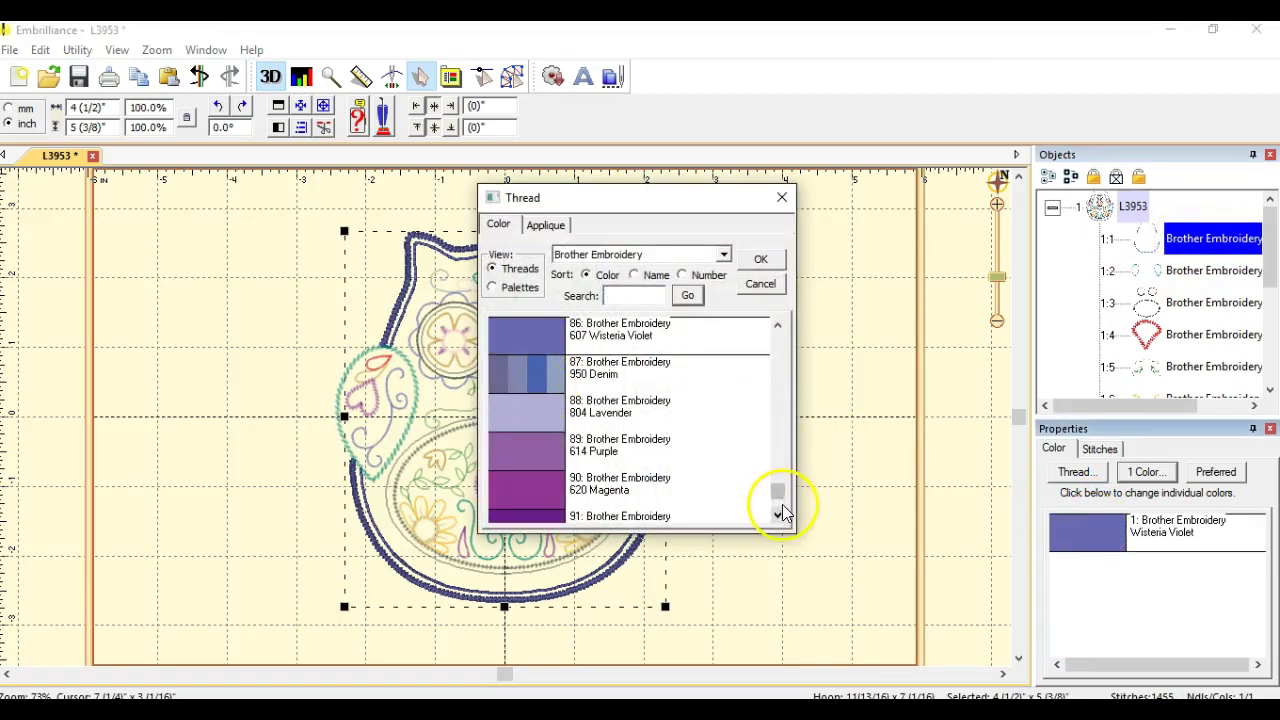
{"action": "left_click_drag", "start_coordinate": [777, 496], "coordinate": [778, 408]}
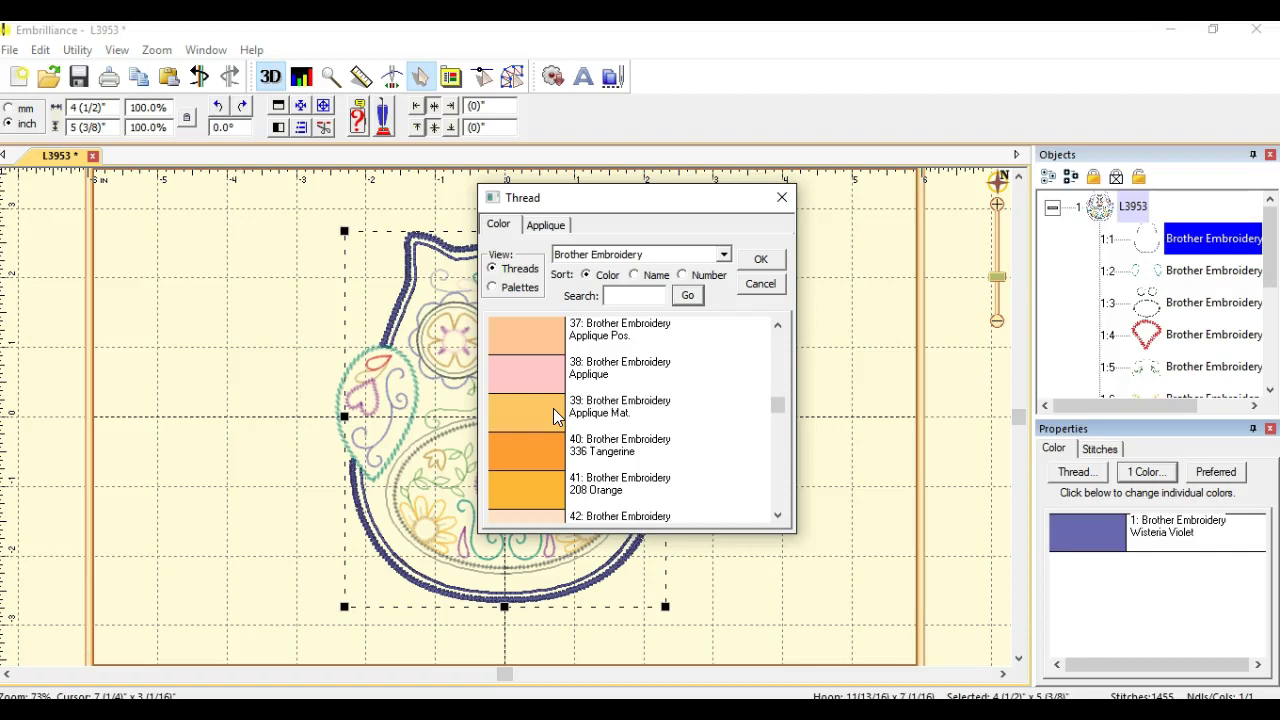
{"action": "left_click", "coordinate": [553, 408]}
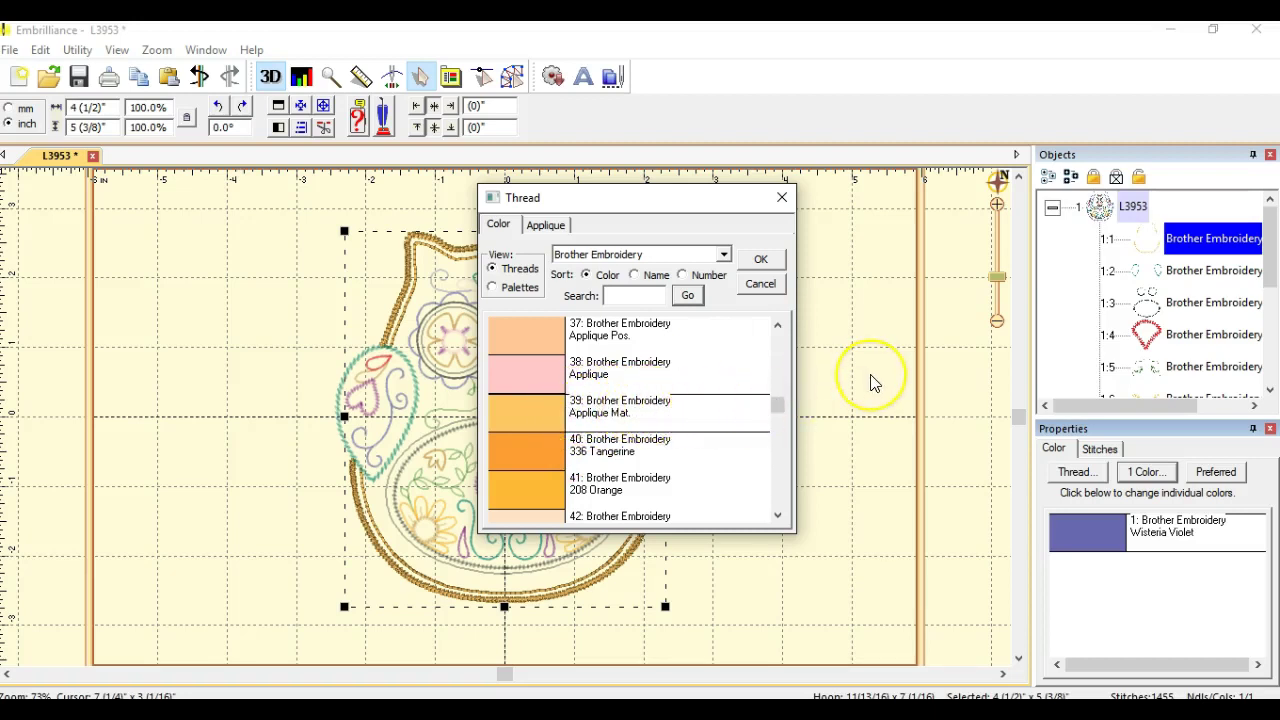
{"action": "left_click", "coordinate": [762, 261]}
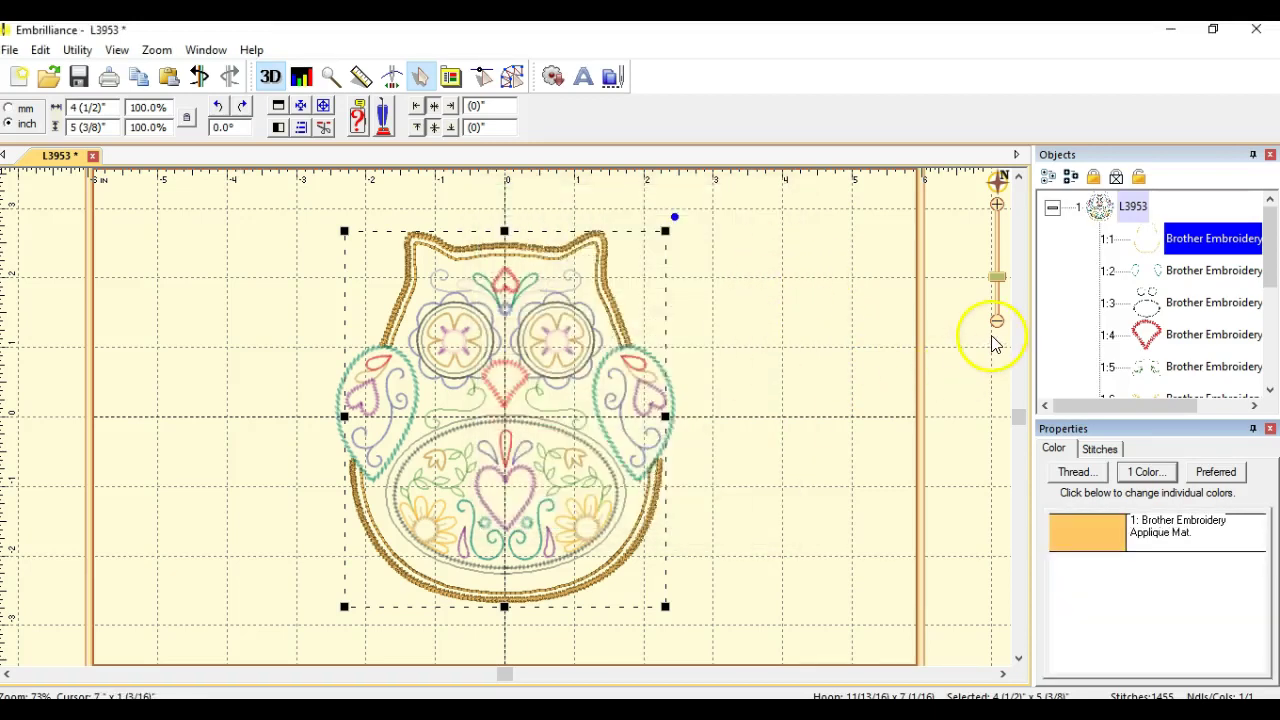
Switch the 1:2 teal wing teardrop outlines to 39 Applique Mat. thread.
{"action": "left_click", "coordinate": [1150, 278]}
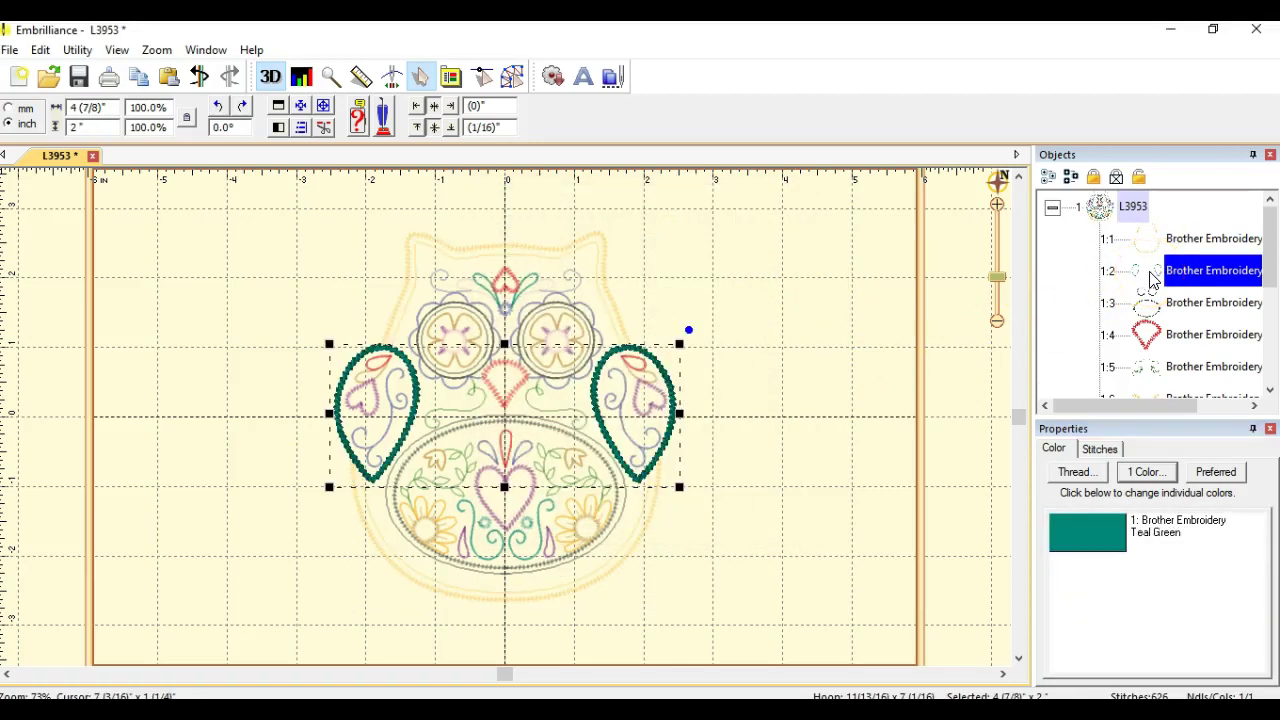
{"action": "left_click", "coordinate": [1089, 531]}
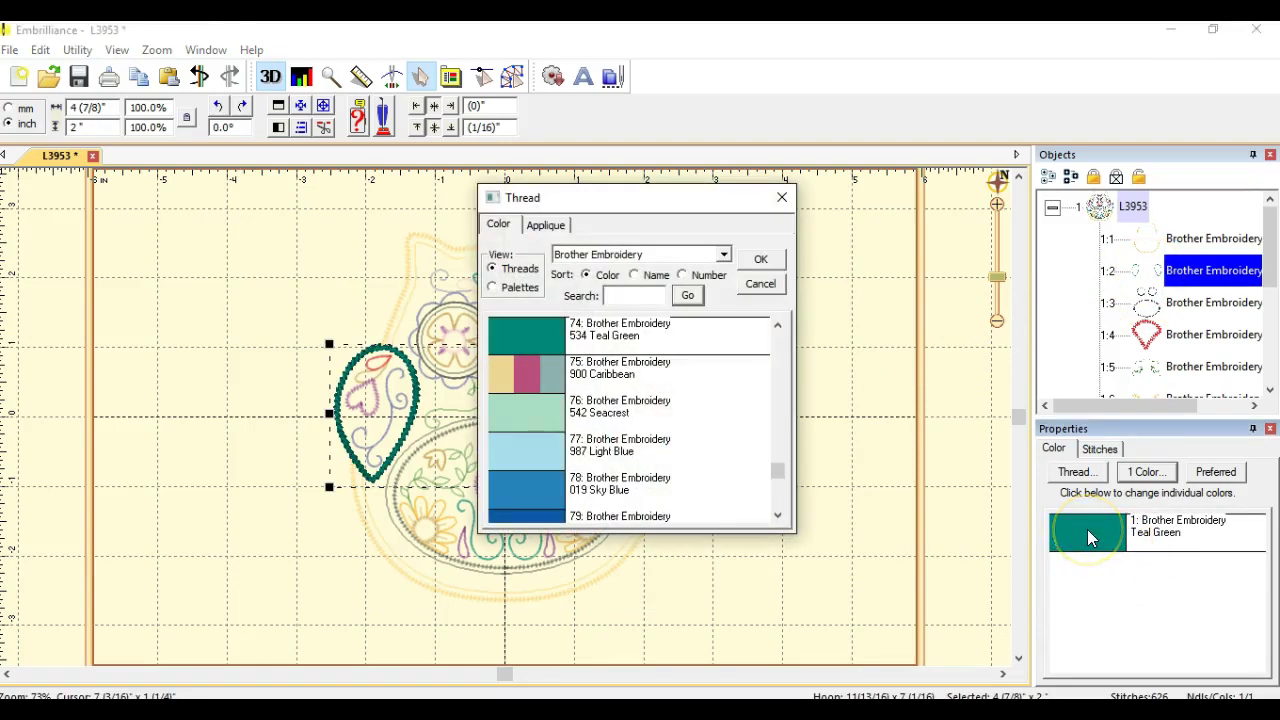
{"action": "left_click_drag", "start_coordinate": [778, 471], "coordinate": [777, 409]}
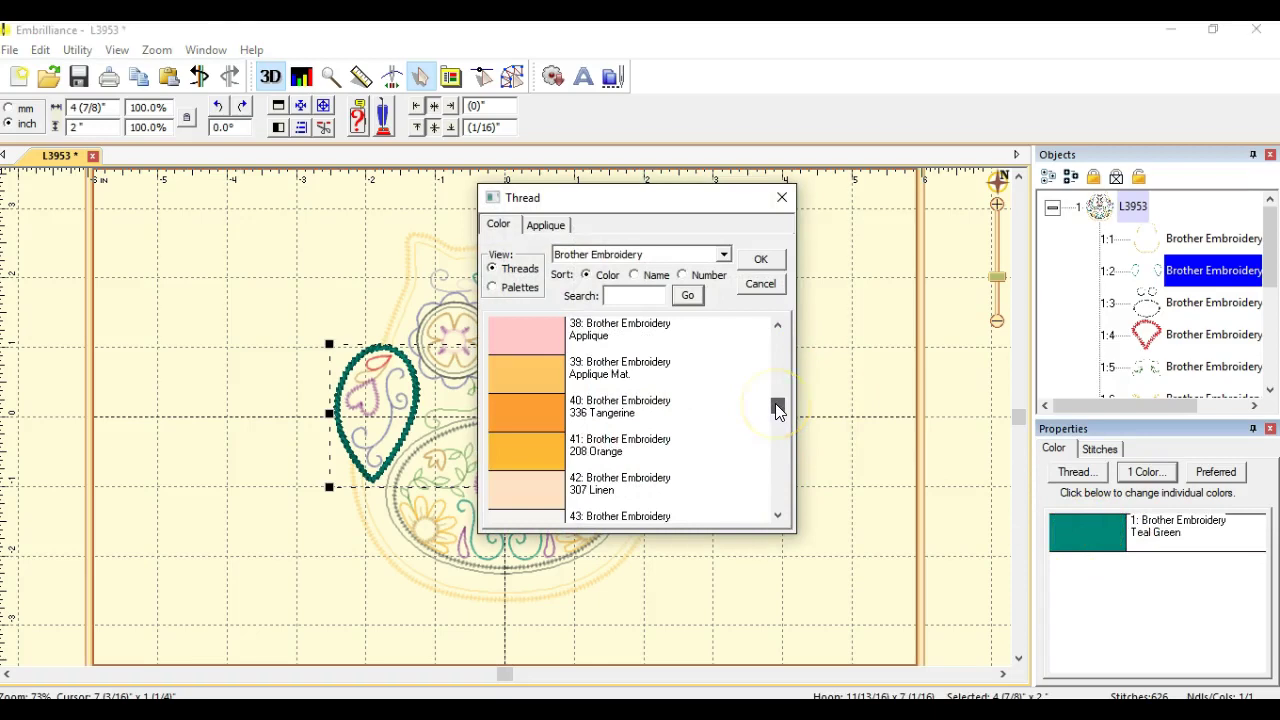
{"action": "double_click", "coordinate": [529, 379]}
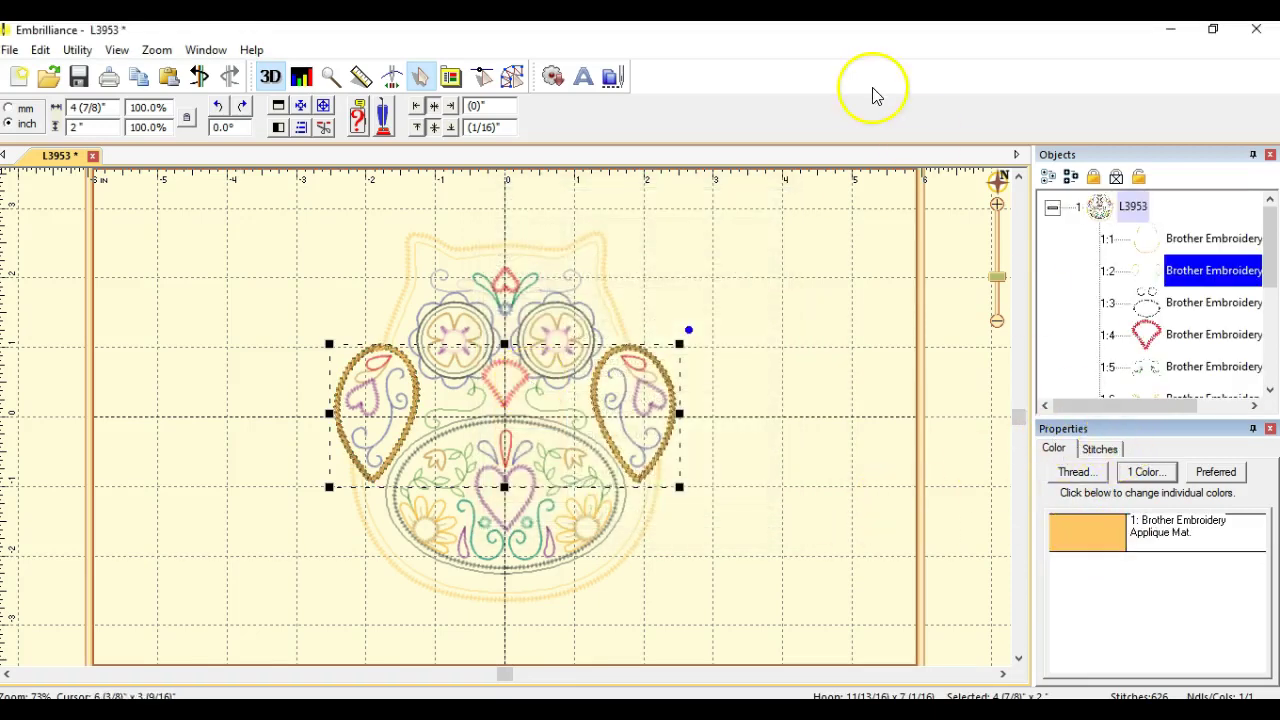
{"action": "left_click", "coordinate": [744, 318]}
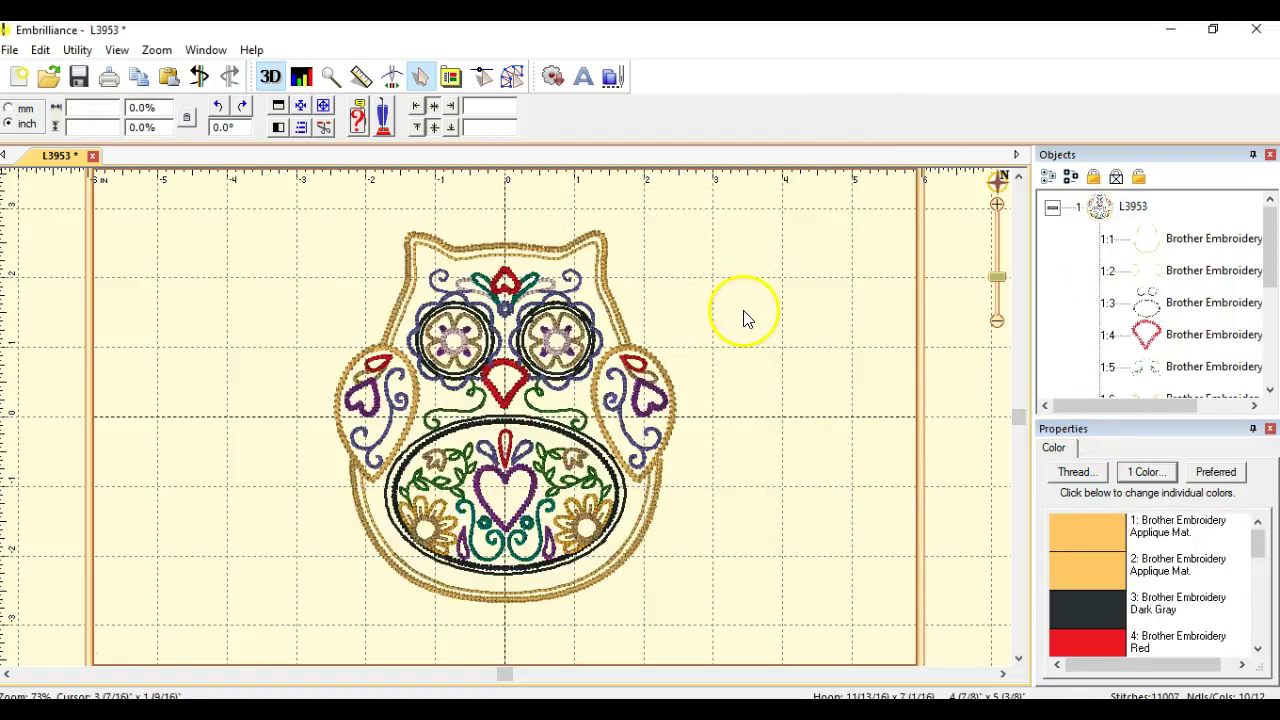
Marquee-select the whole 4 7/8 by 5 3/8 inch owl design with the Select tool.
{"action": "left_click", "coordinate": [512, 77]}
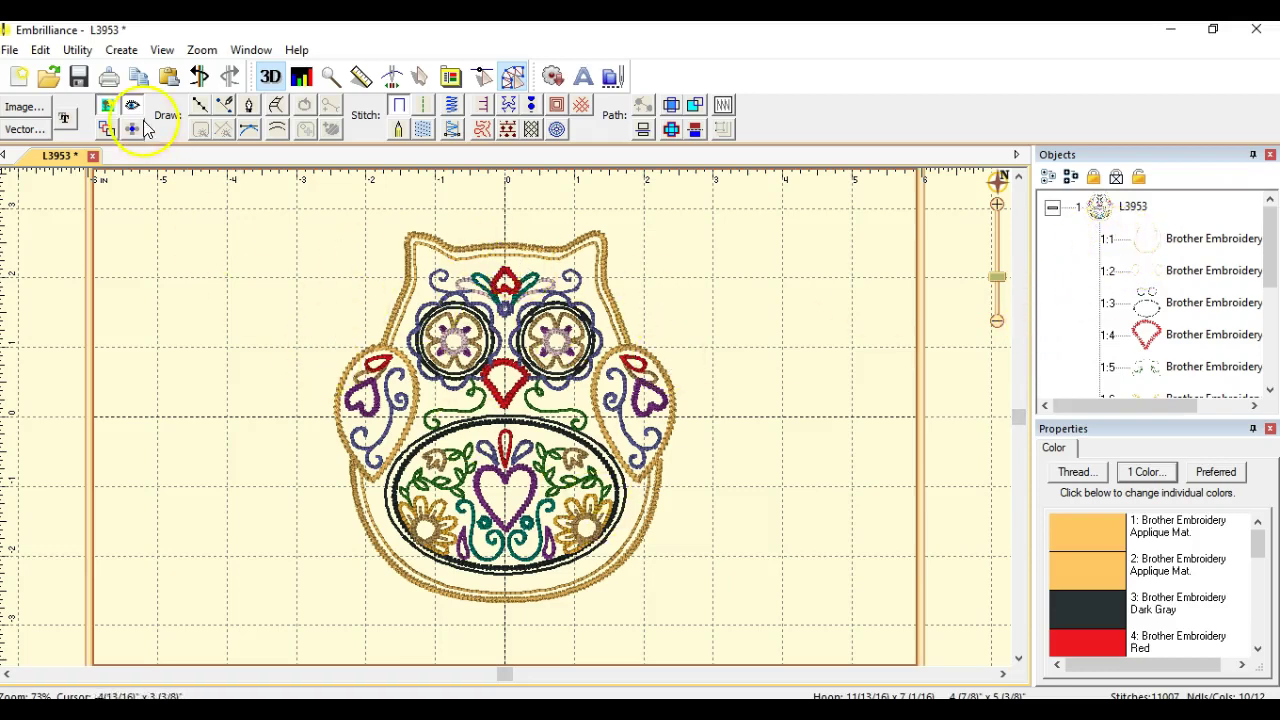
{"action": "left_click", "coordinate": [418, 80]}
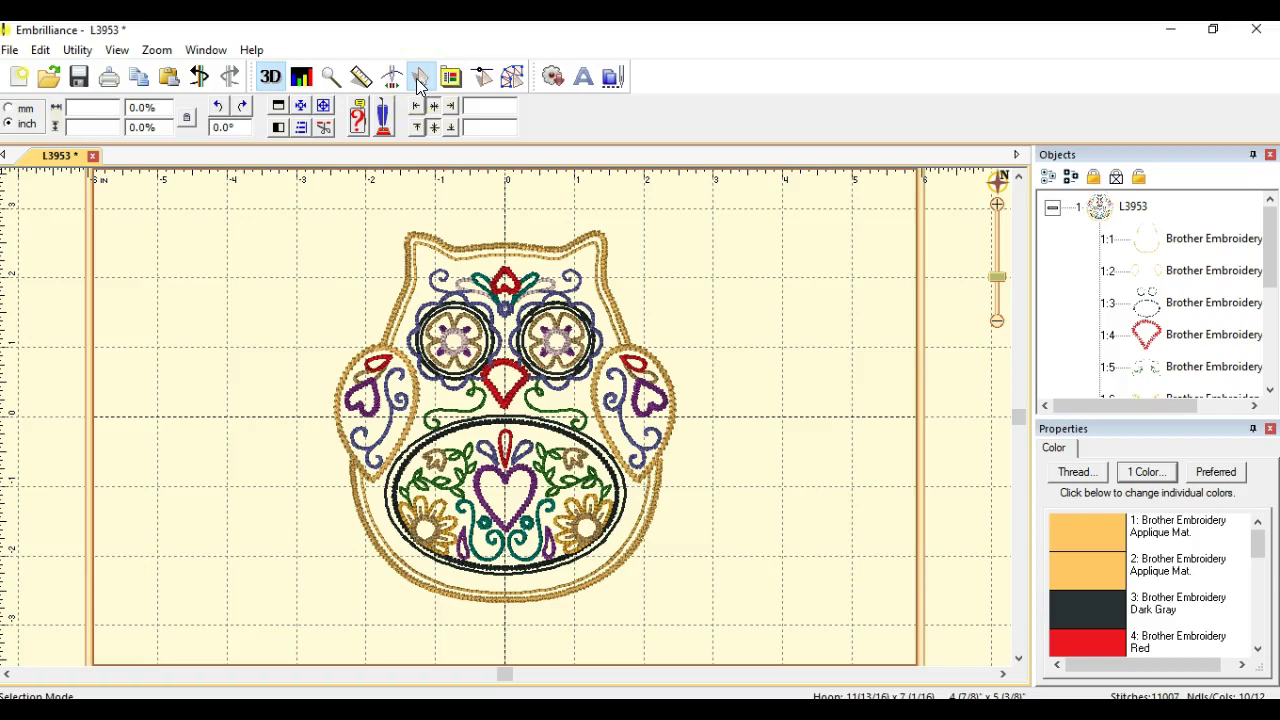
{"action": "left_click_drag", "start_coordinate": [305, 210], "coordinate": [735, 638]}
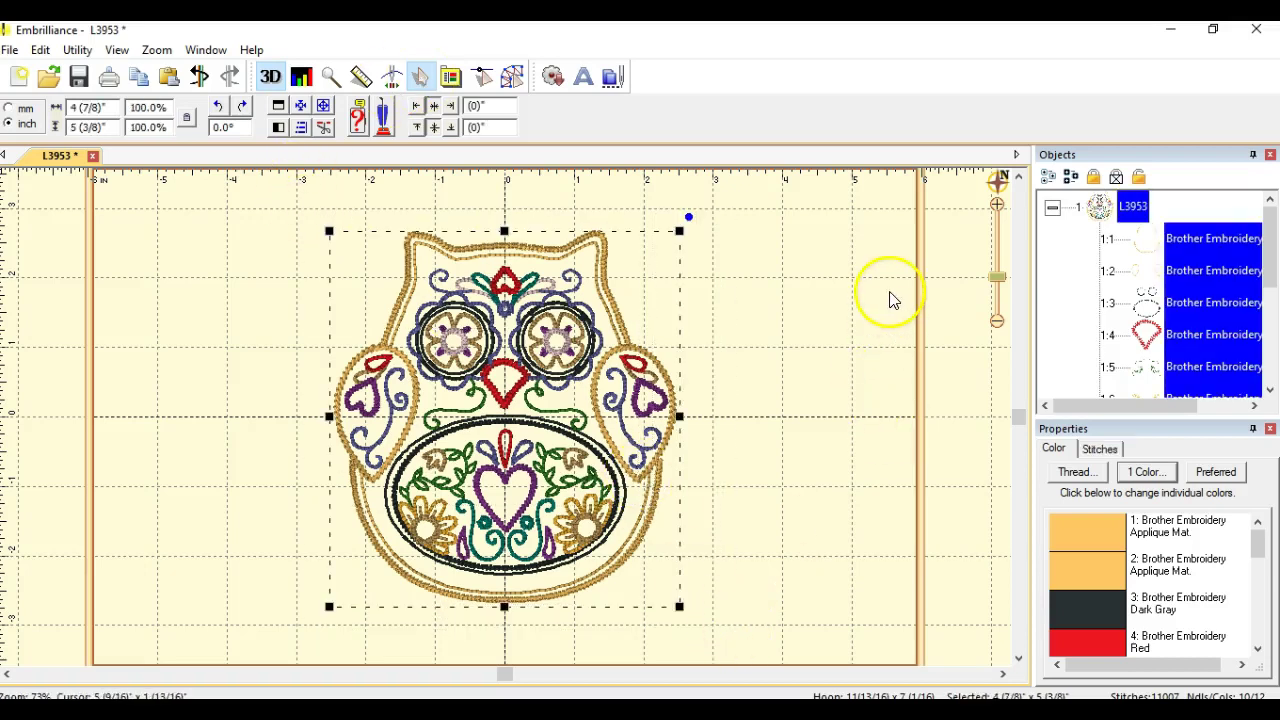
Set the design's style to Applique Position with a 3.0 mm cutting inflate.
{"action": "left_click", "coordinate": [1094, 535]}
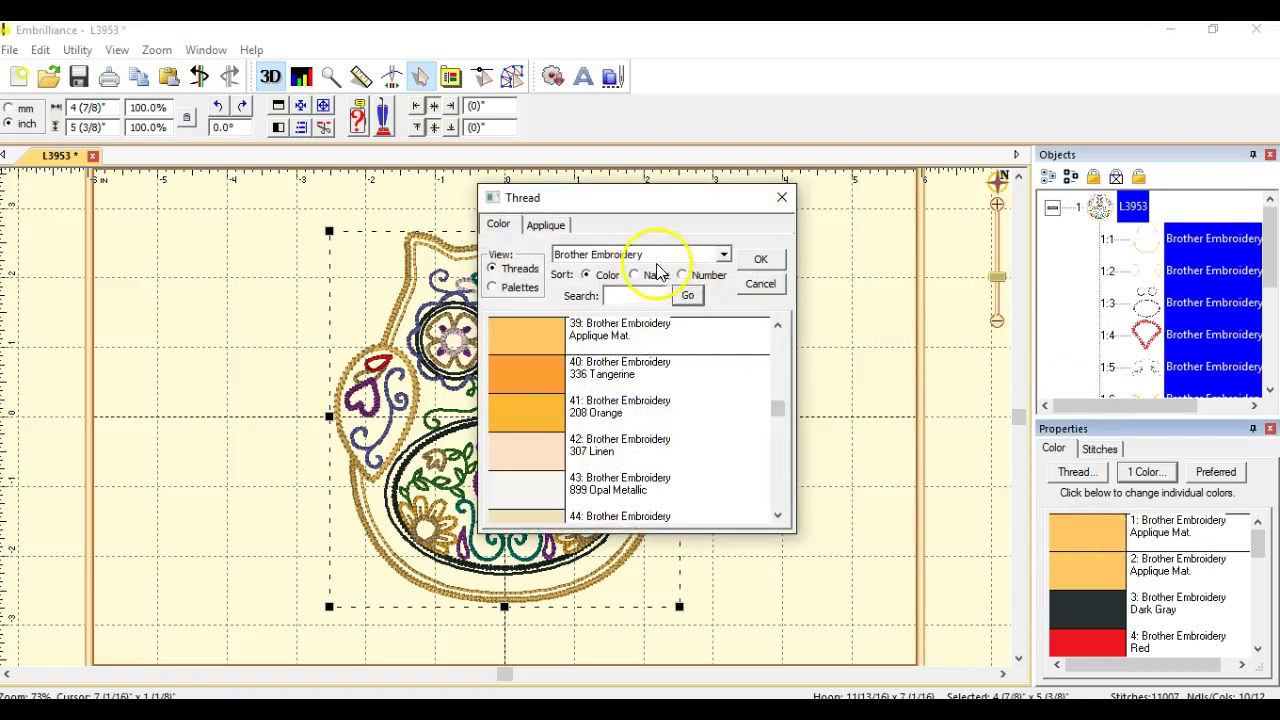
{"action": "left_click", "coordinate": [546, 226]}
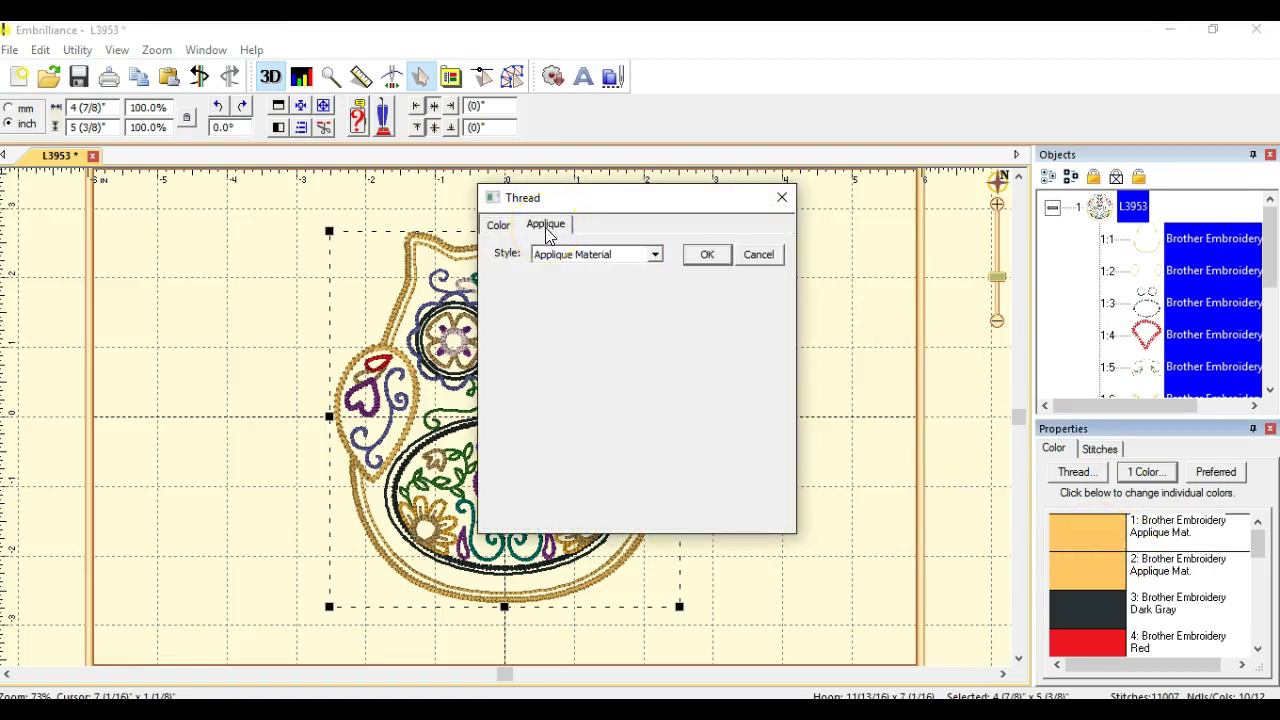
{"action": "left_click", "coordinate": [655, 254]}
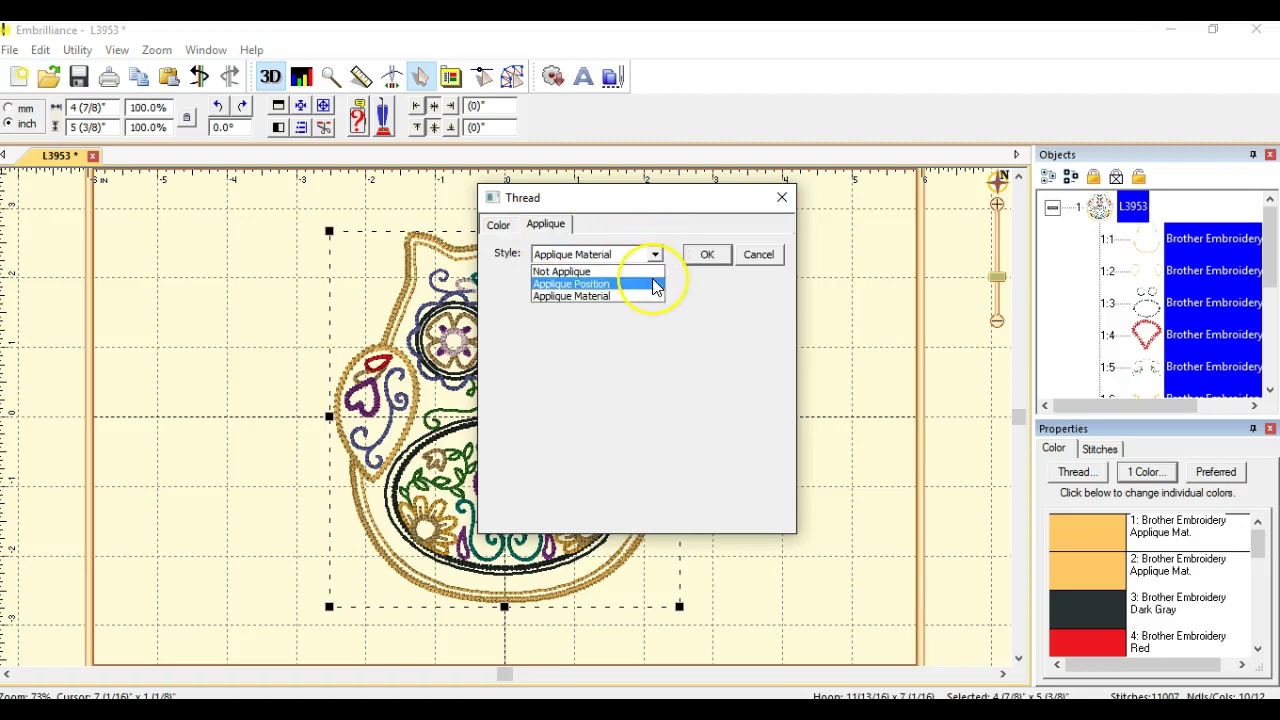
{"action": "left_click", "coordinate": [653, 284]}
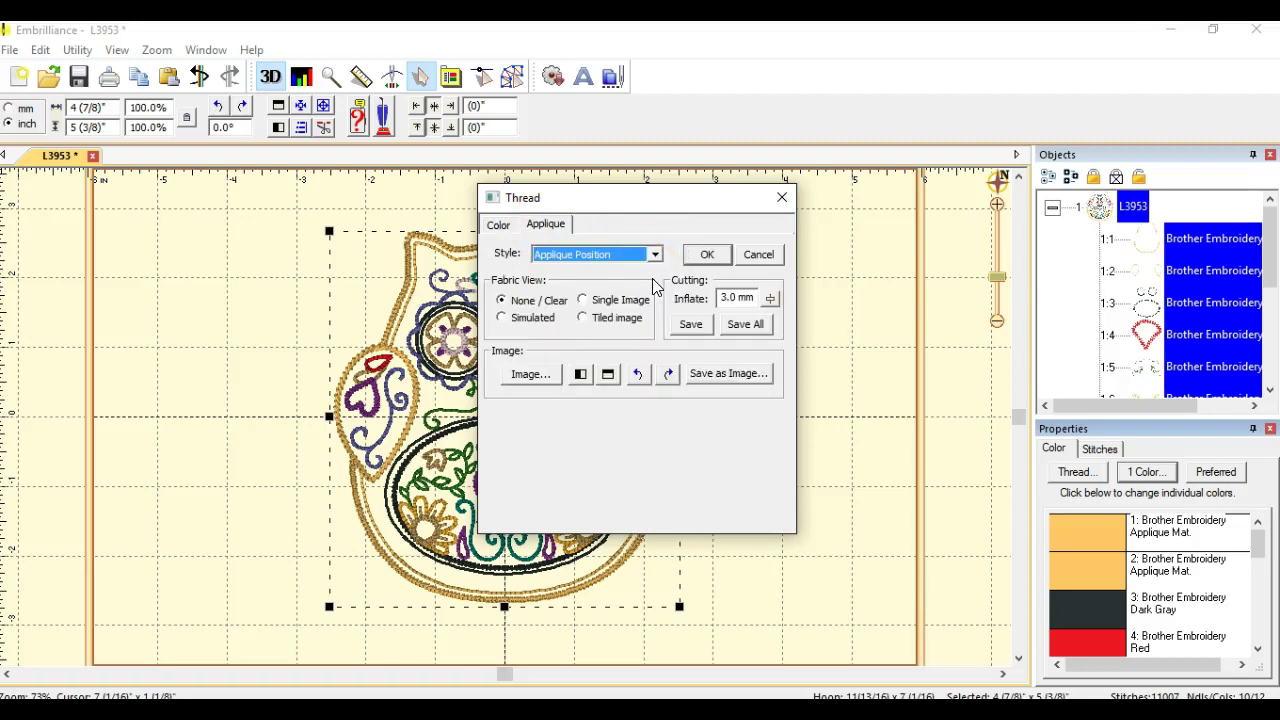
{"action": "left_click", "coordinate": [810, 300]}
{"action": "left_click", "coordinate": [771, 298]}
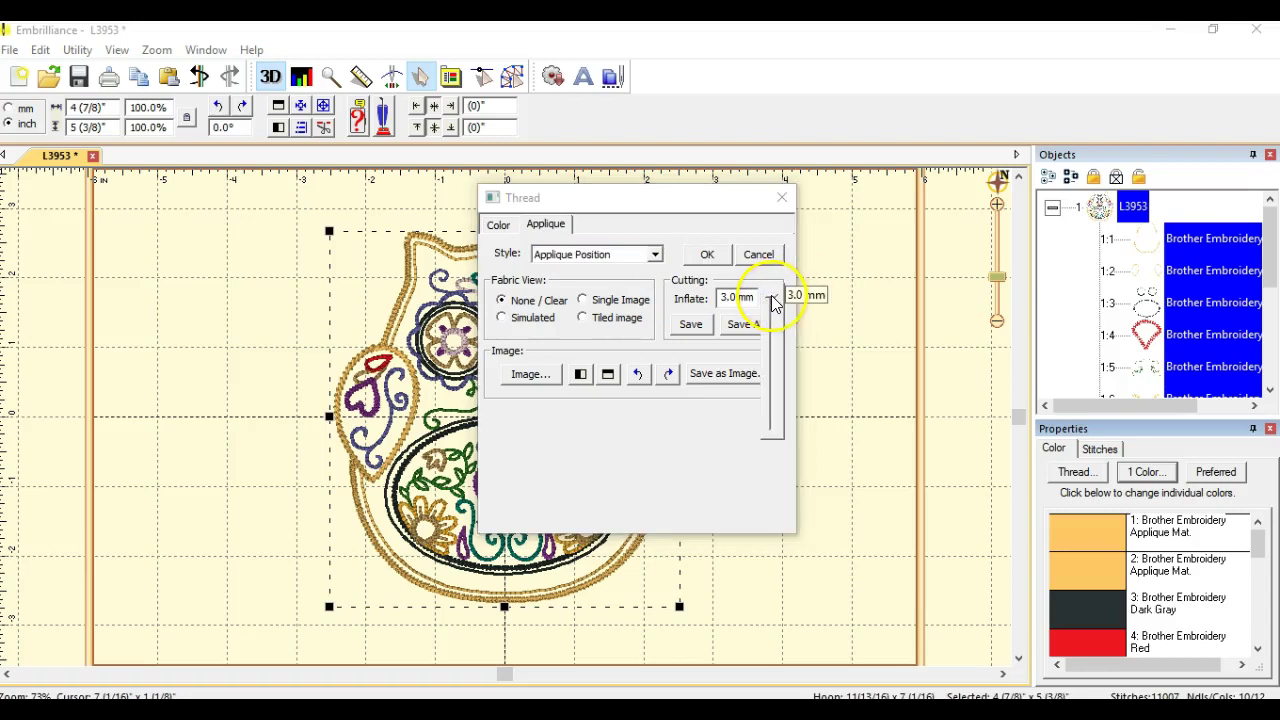
{"action": "left_click", "coordinate": [773, 299]}
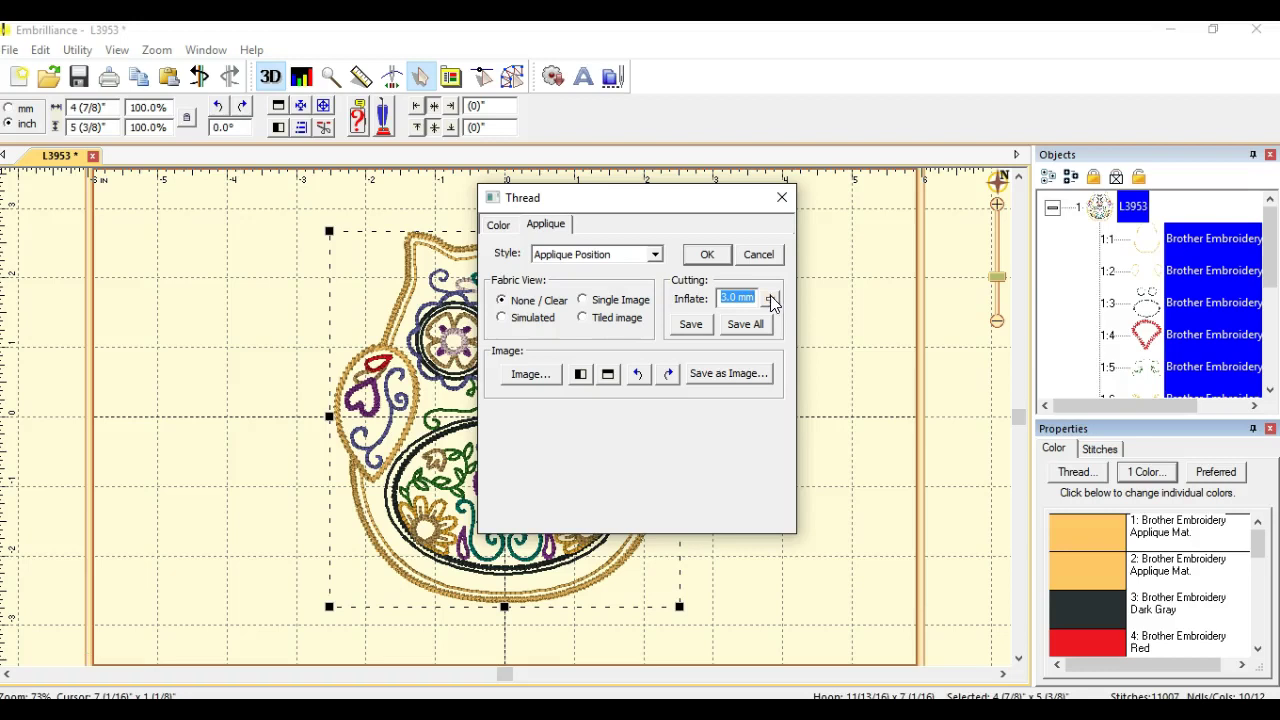
Save the applique cut lines over owlsugarskull.fcm and close the Thread dialog.
{"action": "left_click", "coordinate": [760, 325]}
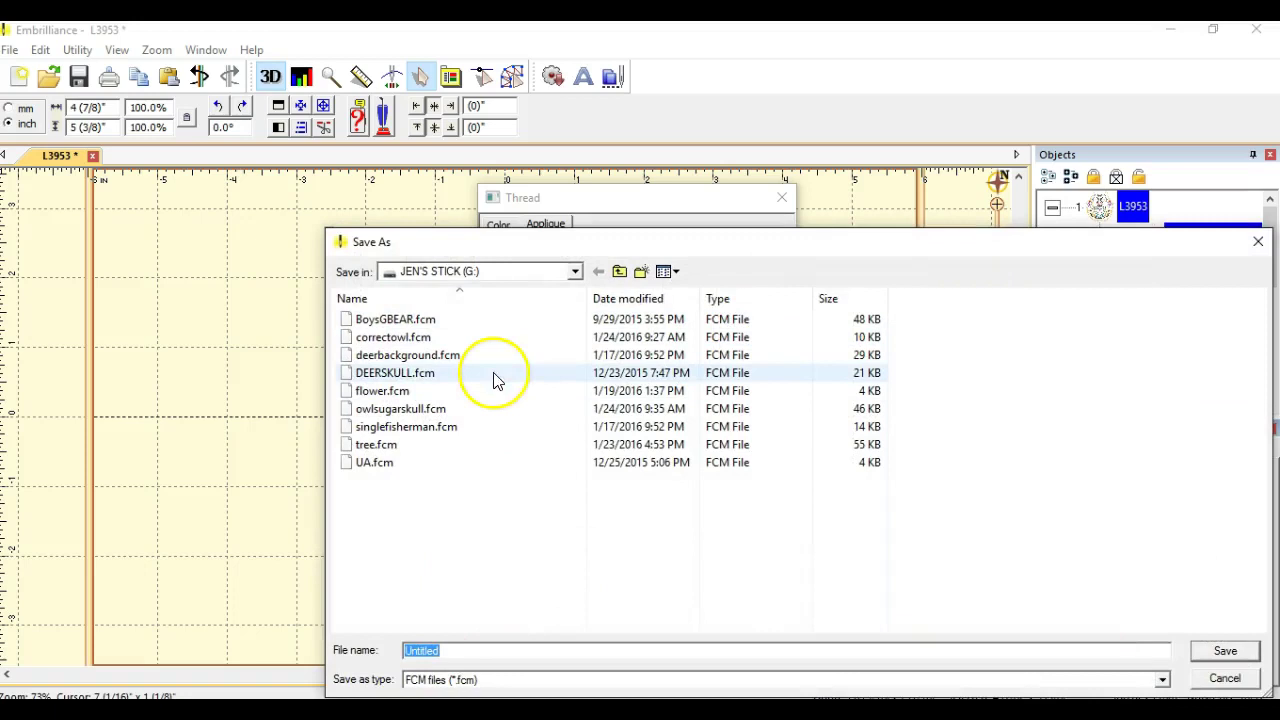
{"action": "double_click", "coordinate": [465, 418]}
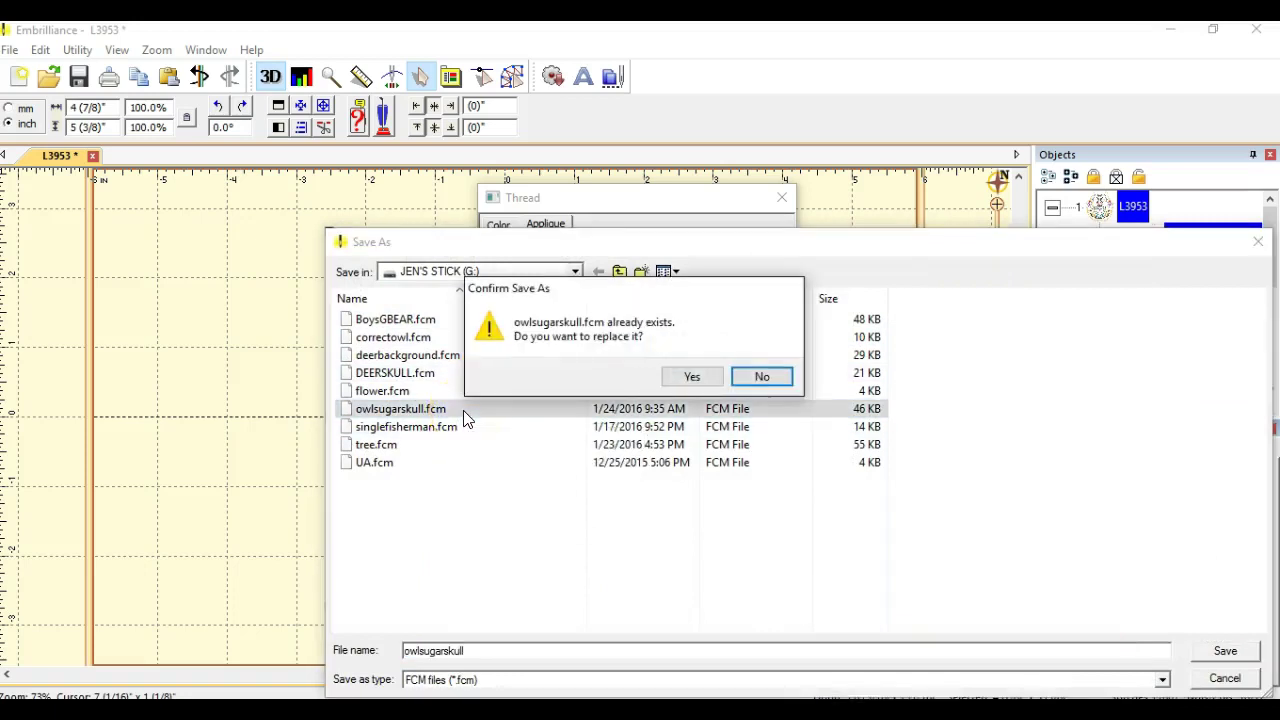
{"action": "left_click", "coordinate": [689, 376]}
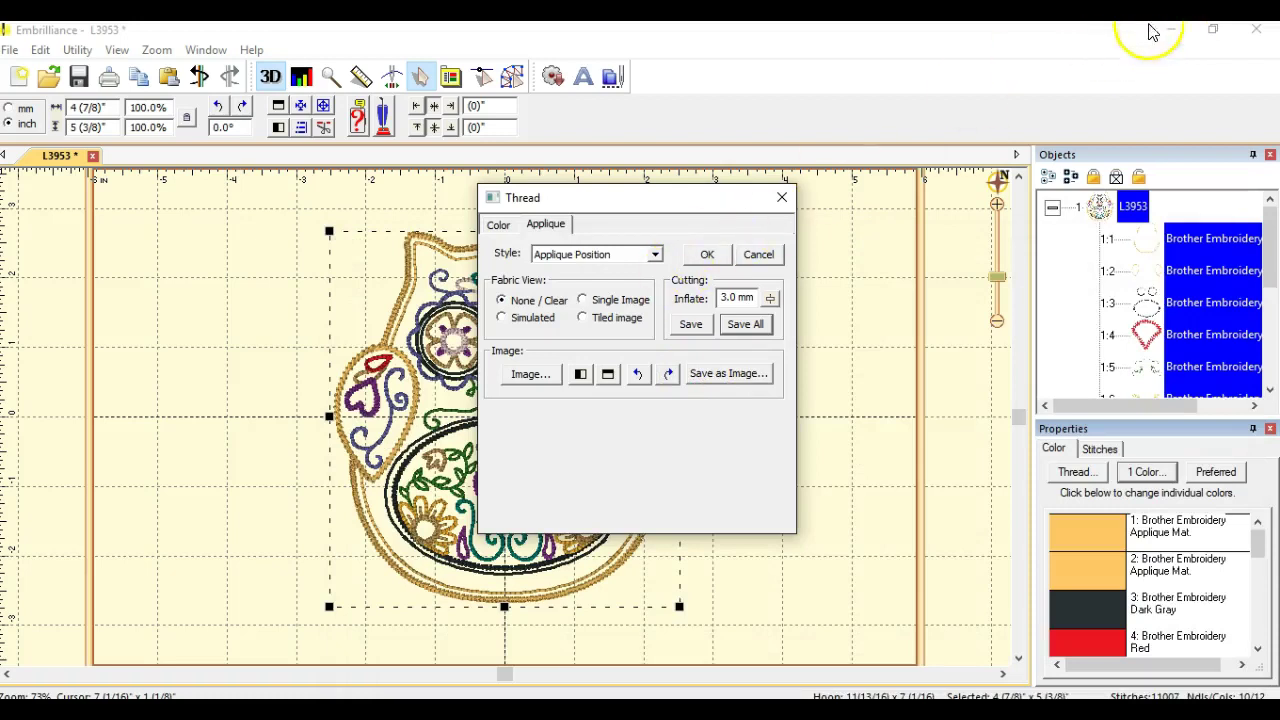
{"action": "left_click", "coordinate": [783, 200]}
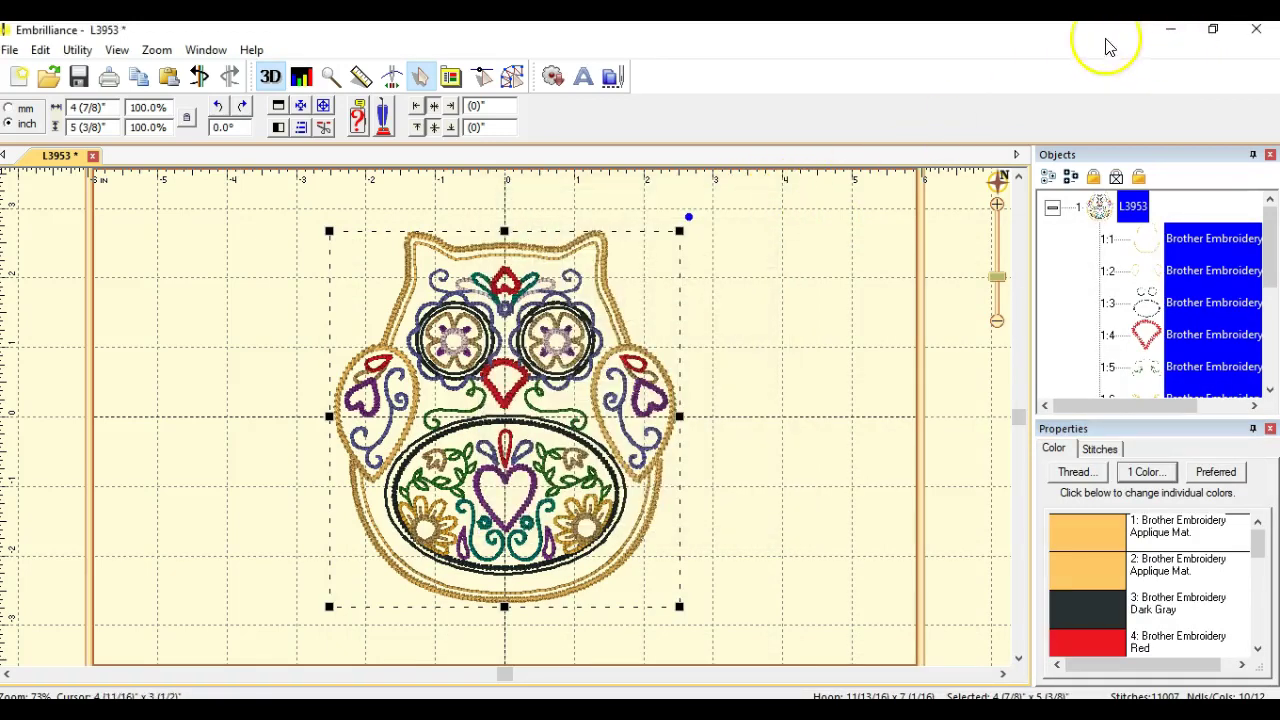
Import owlsugarskull.fcm into Sure Cuts A Lot 4.
{"action": "left_click", "coordinate": [1170, 30]}
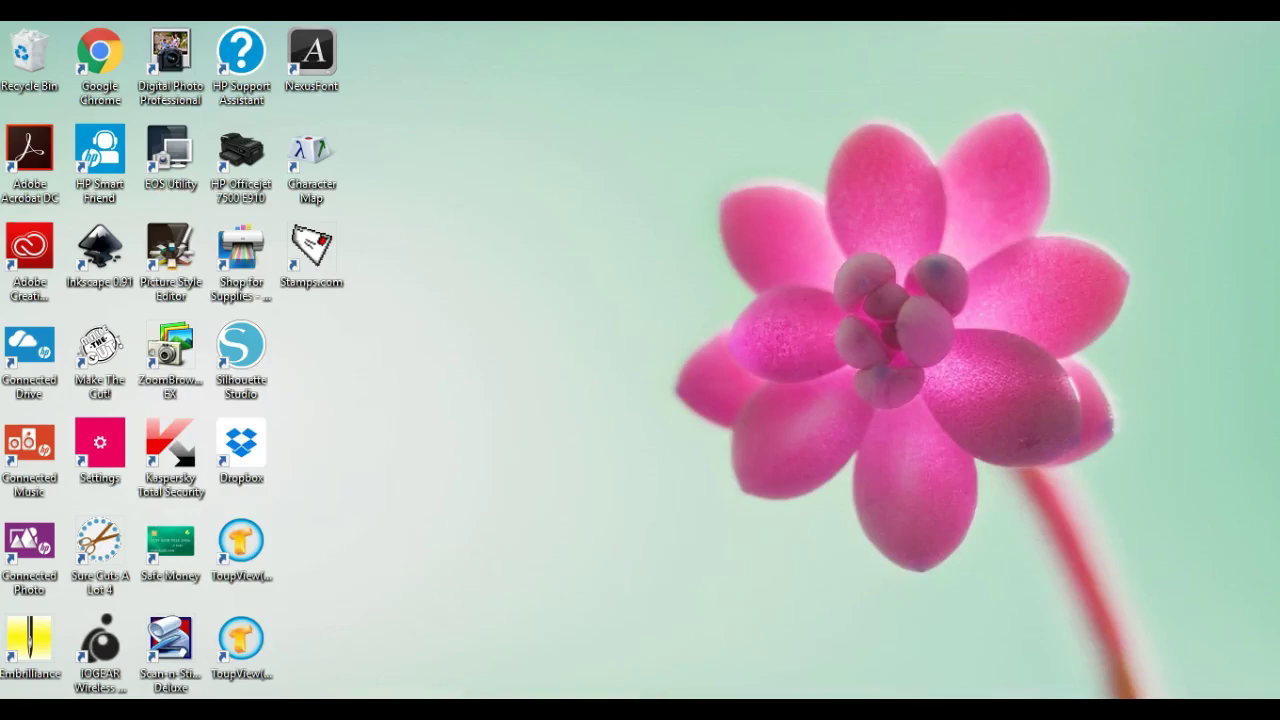
{"action": "left_click", "coordinate": [560, 712]}
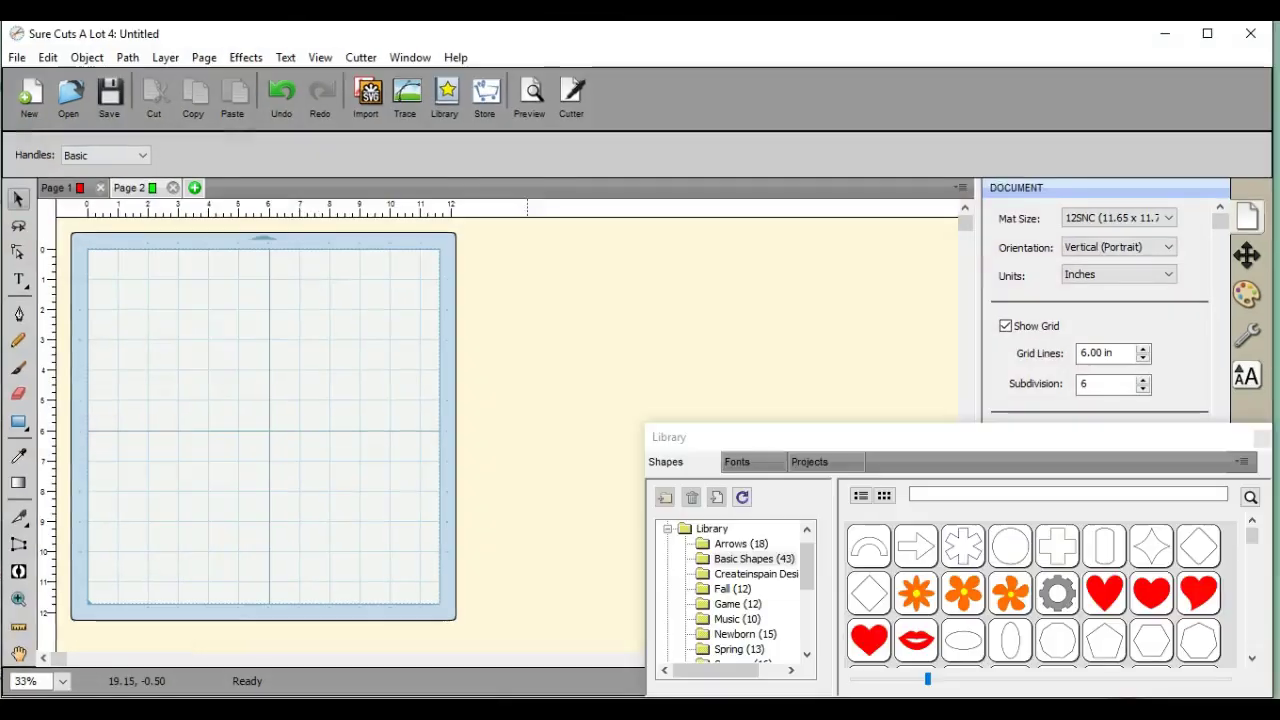
{"action": "left_click", "coordinate": [366, 97]}
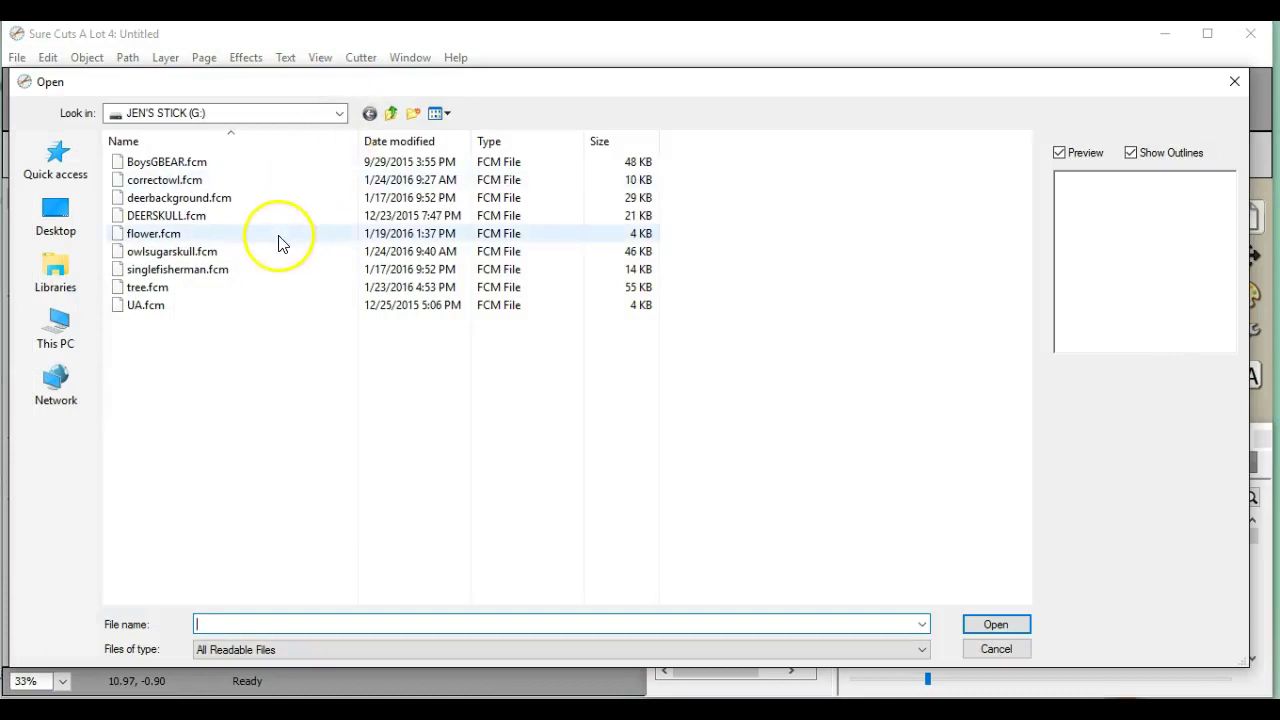
{"action": "double_click", "coordinate": [270, 258]}
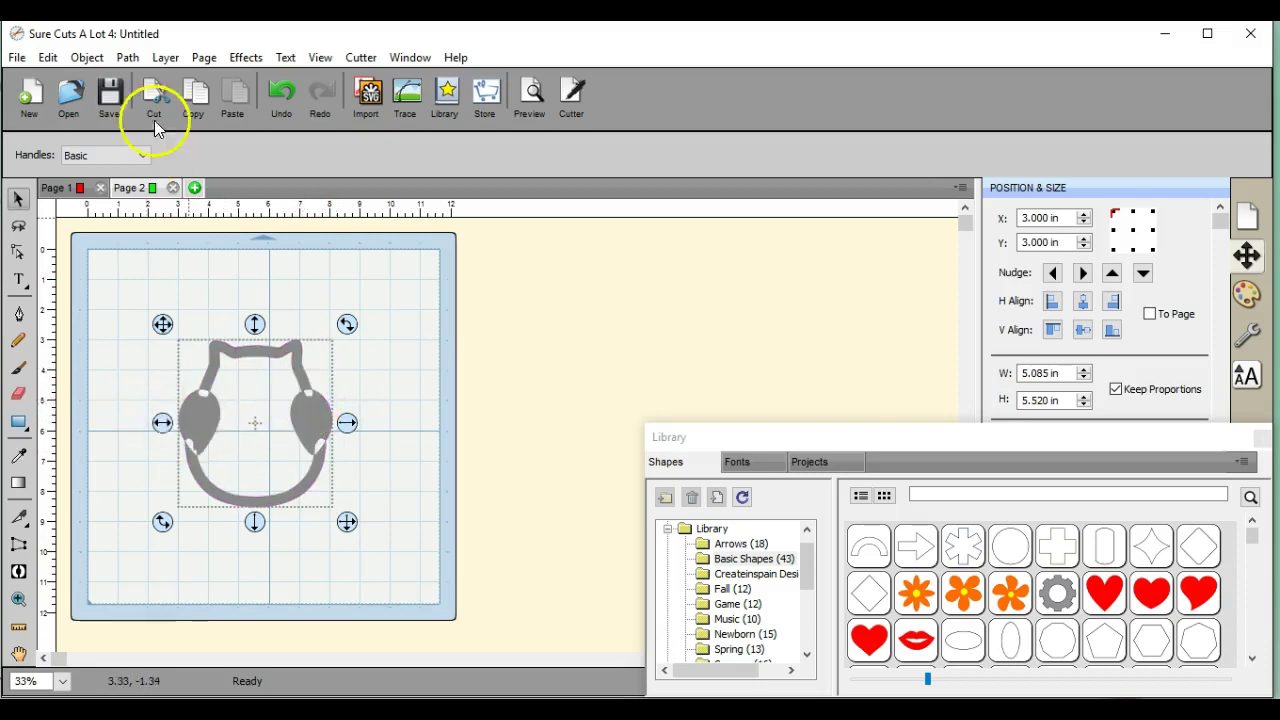
Ungroup the owl outline and position it at X 2.409, Y 2.658.
{"action": "left_click", "coordinate": [87, 57]}
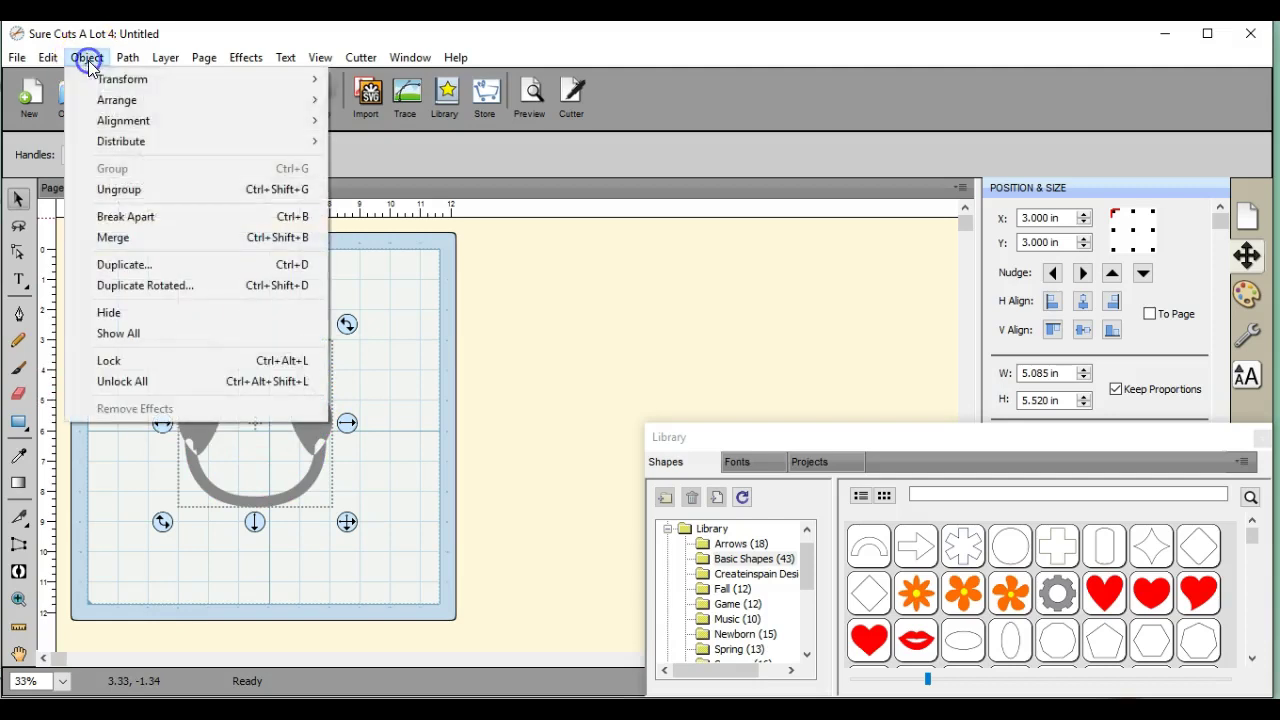
{"action": "left_click", "coordinate": [150, 188]}
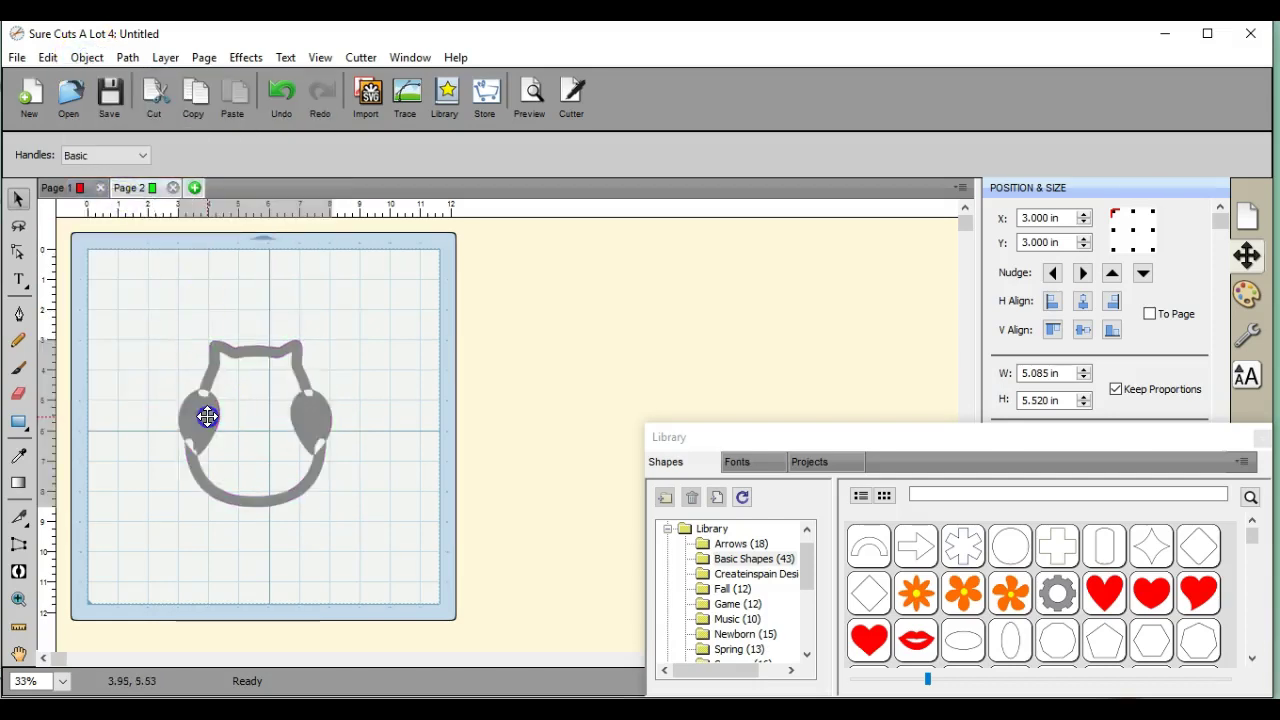
{"action": "mouse_move", "coordinate": [206, 417]}
{"action": "left_mouse_down"}
{"action": "mouse_move", "coordinate": [171, 401]}
{"action": "mouse_move", "coordinate": [190, 406]}
{"action": "left_mouse_up"}
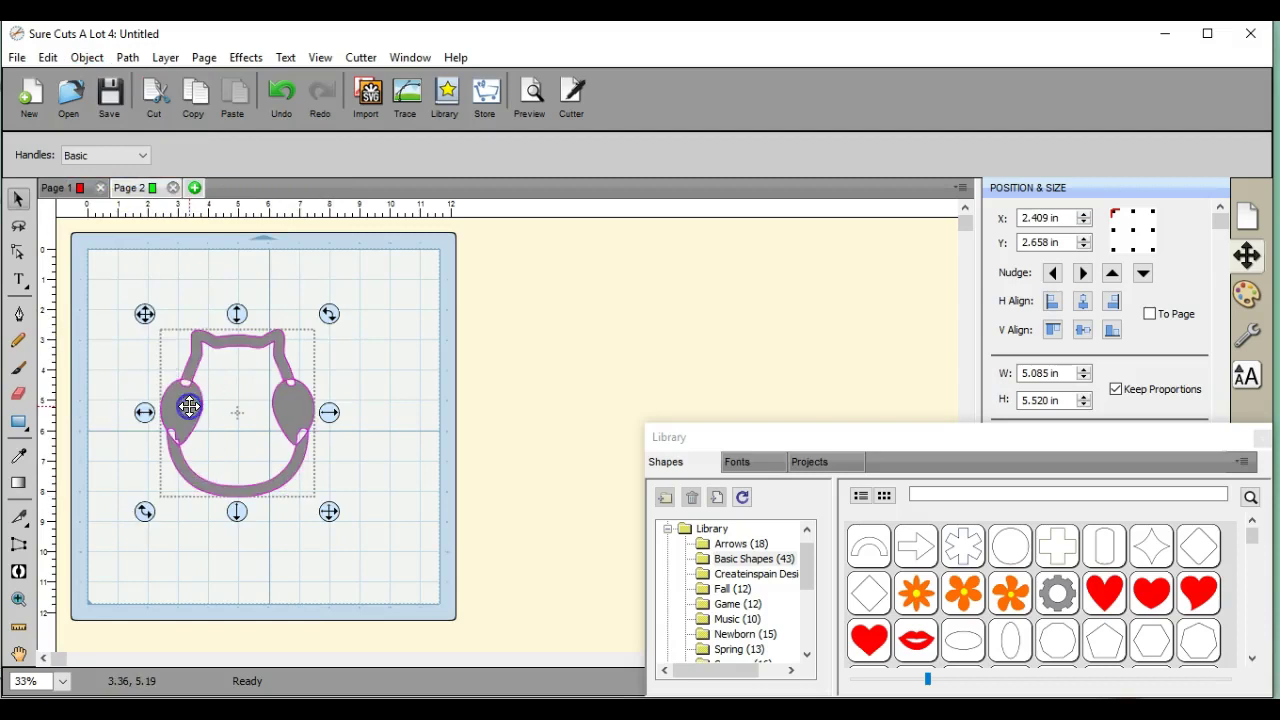
Break the outline apart, group the two ear pieces, and move them to X 8.378, Y 4.294.
{"action": "left_click", "coordinate": [87, 57]}
{"action": "left_click", "coordinate": [127, 216]}
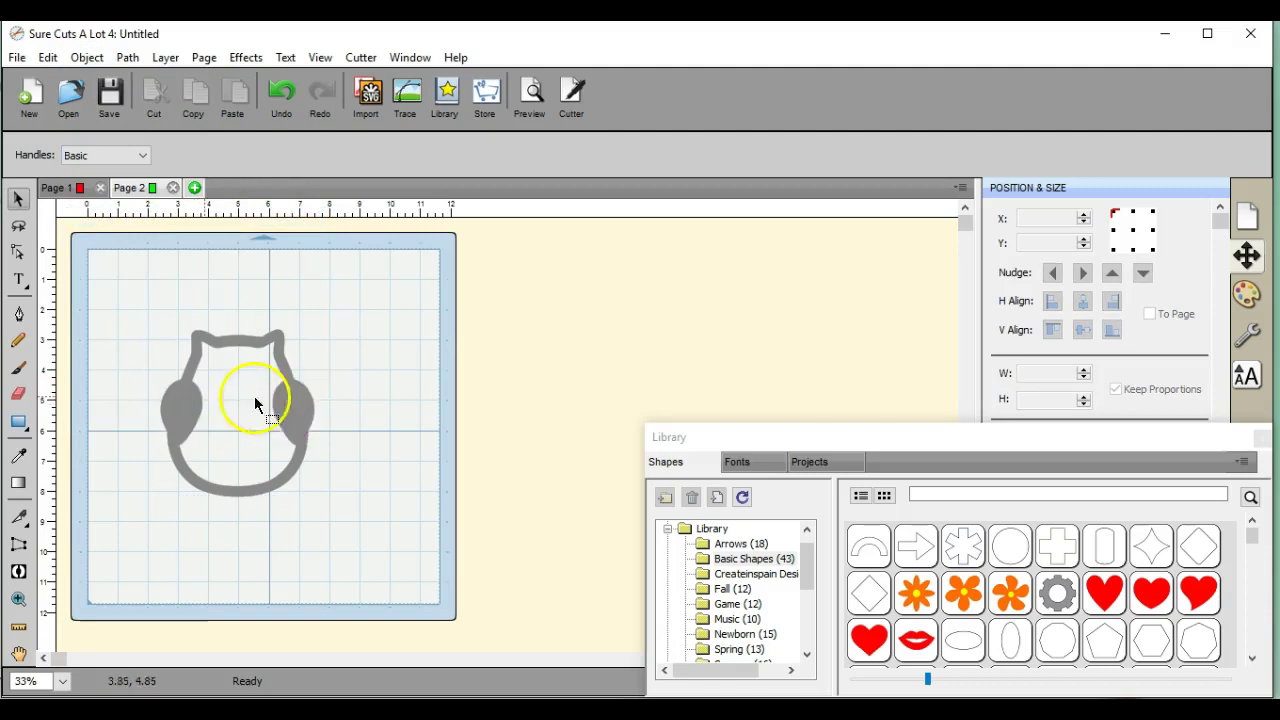
{"action": "left_click_drag", "start_coordinate": [109, 366], "coordinate": [348, 458]}
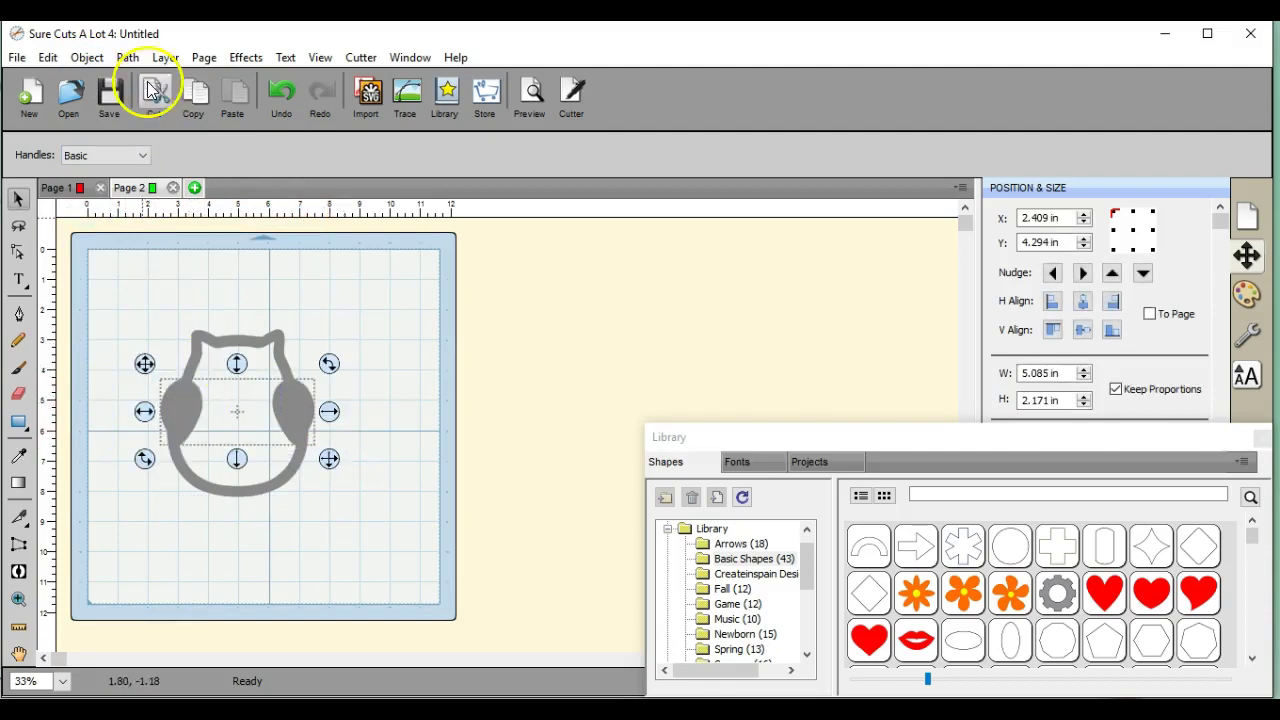
{"action": "left_click", "coordinate": [88, 58]}
{"action": "left_click", "coordinate": [120, 169]}
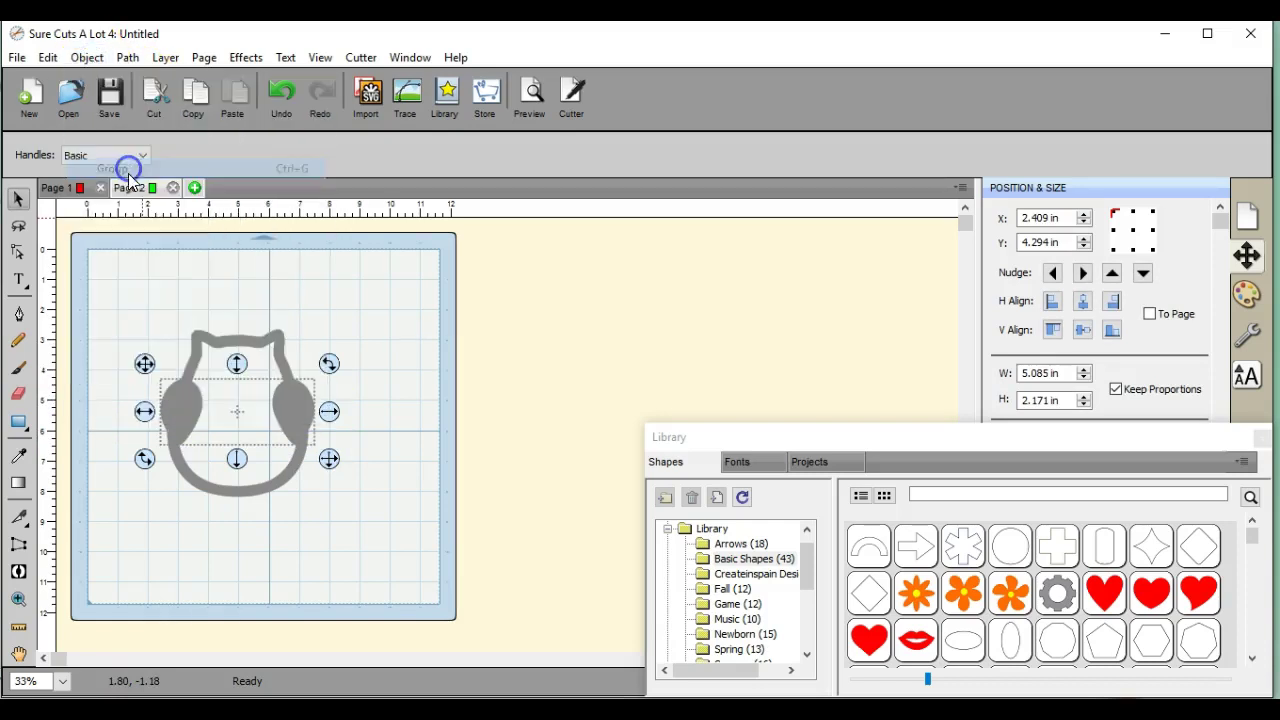
{"action": "left_click_drag", "start_coordinate": [143, 408], "coordinate": [323, 311]}
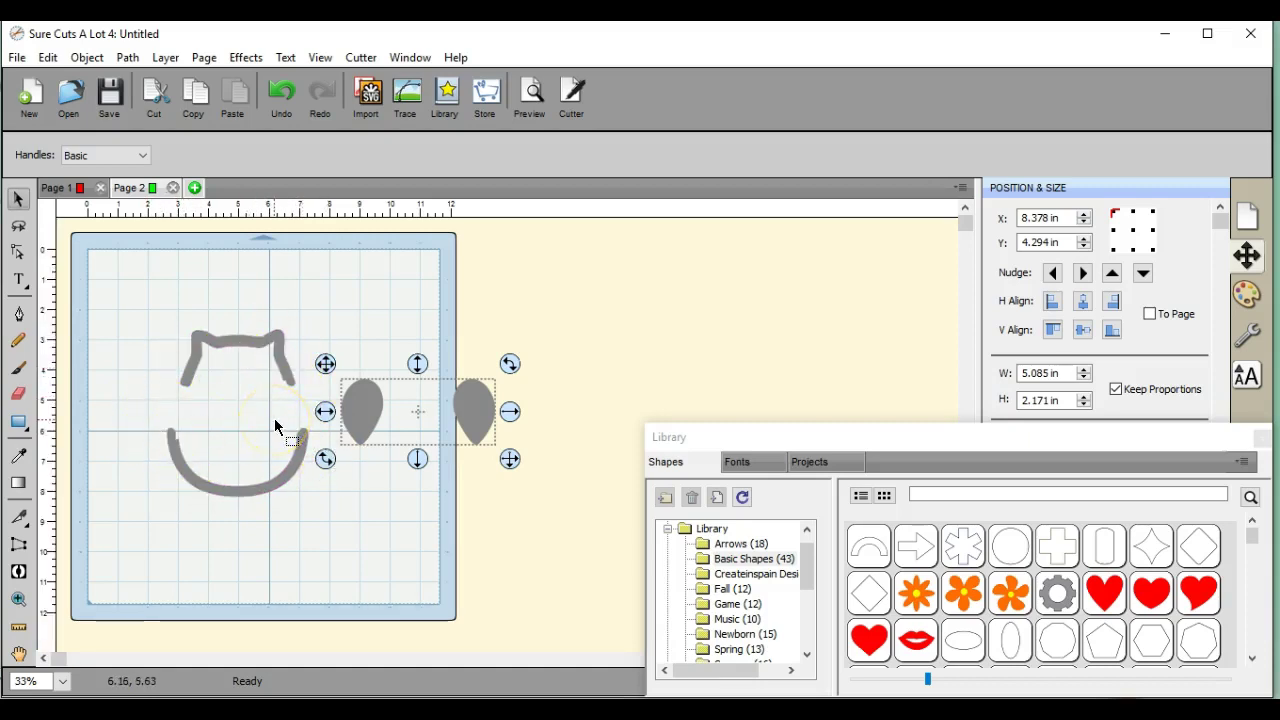
Duplicate the ear pair into 2 columns and select the new teardrop copies at X 13.663.
{"action": "left_click", "coordinate": [86, 57]}
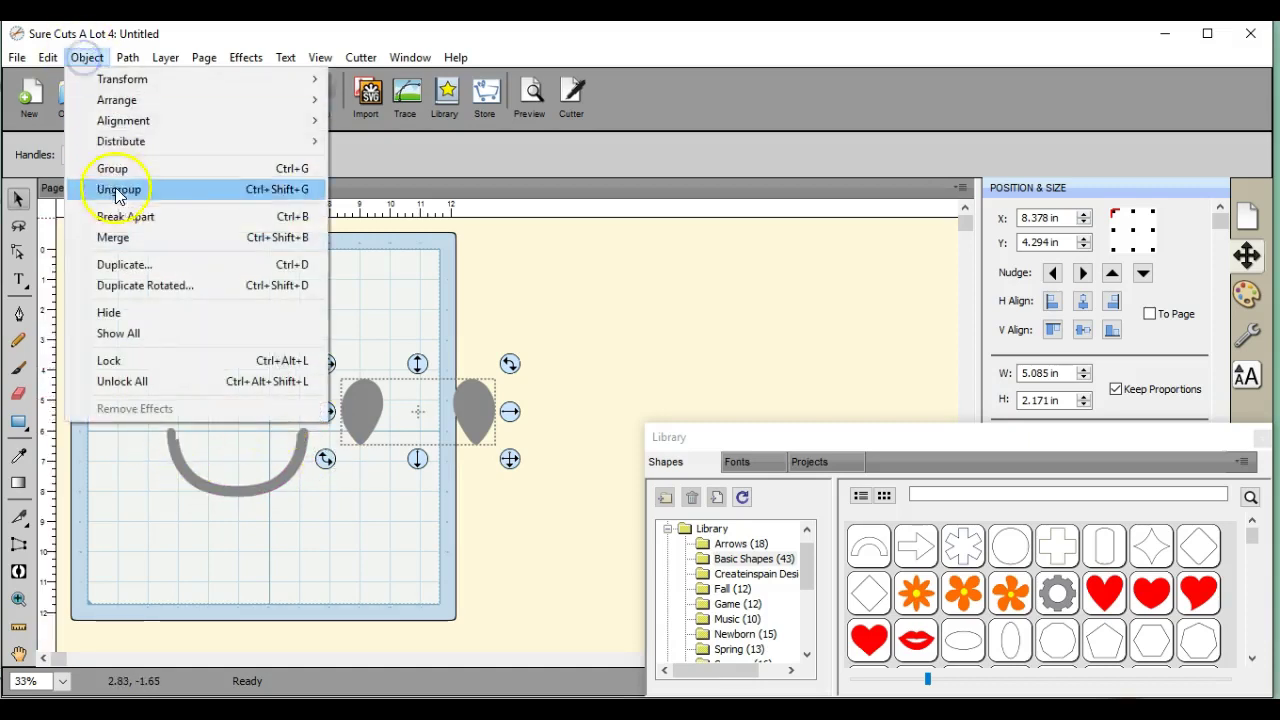
{"action": "left_click", "coordinate": [135, 263]}
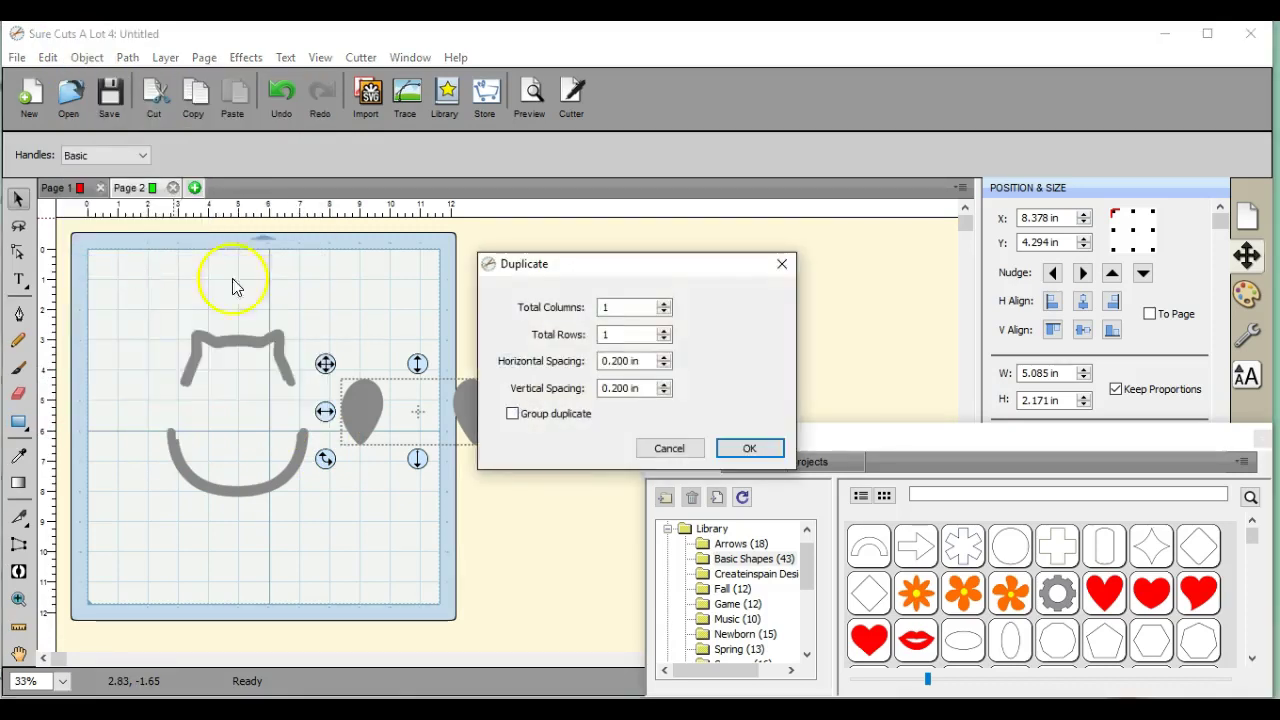
{"action": "left_click", "coordinate": [663, 303]}
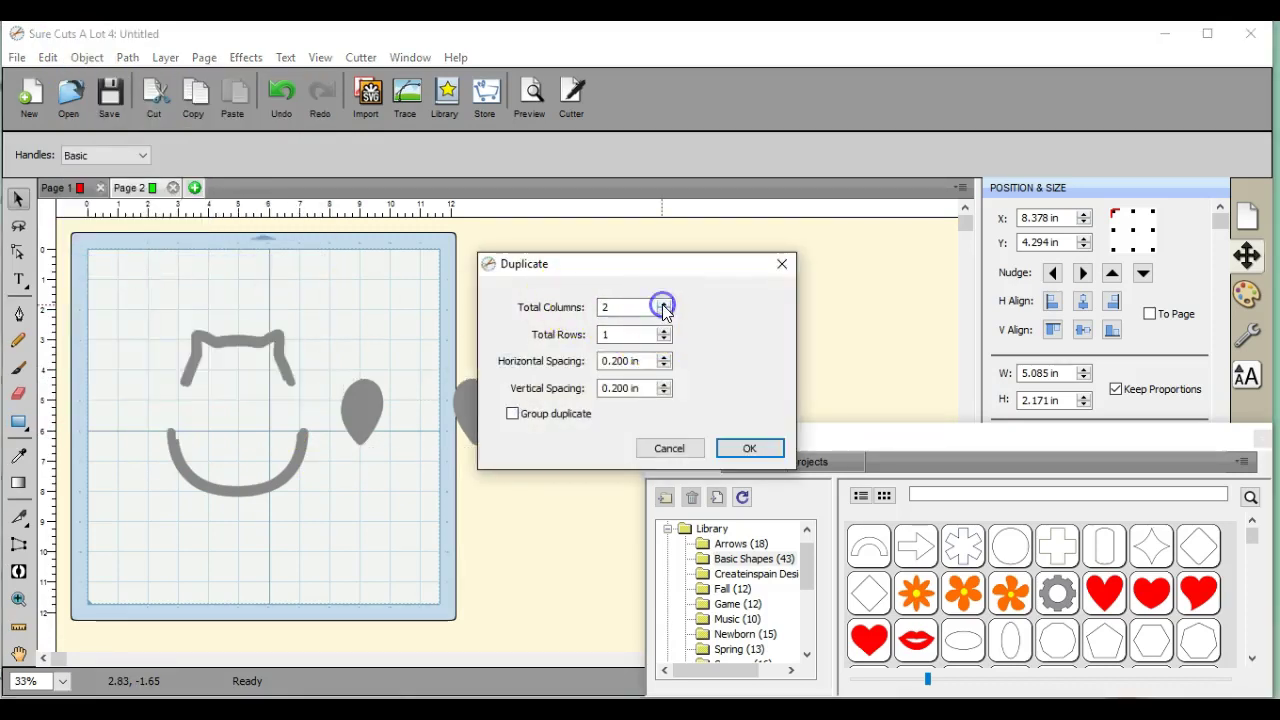
{"action": "left_click", "coordinate": [760, 450]}
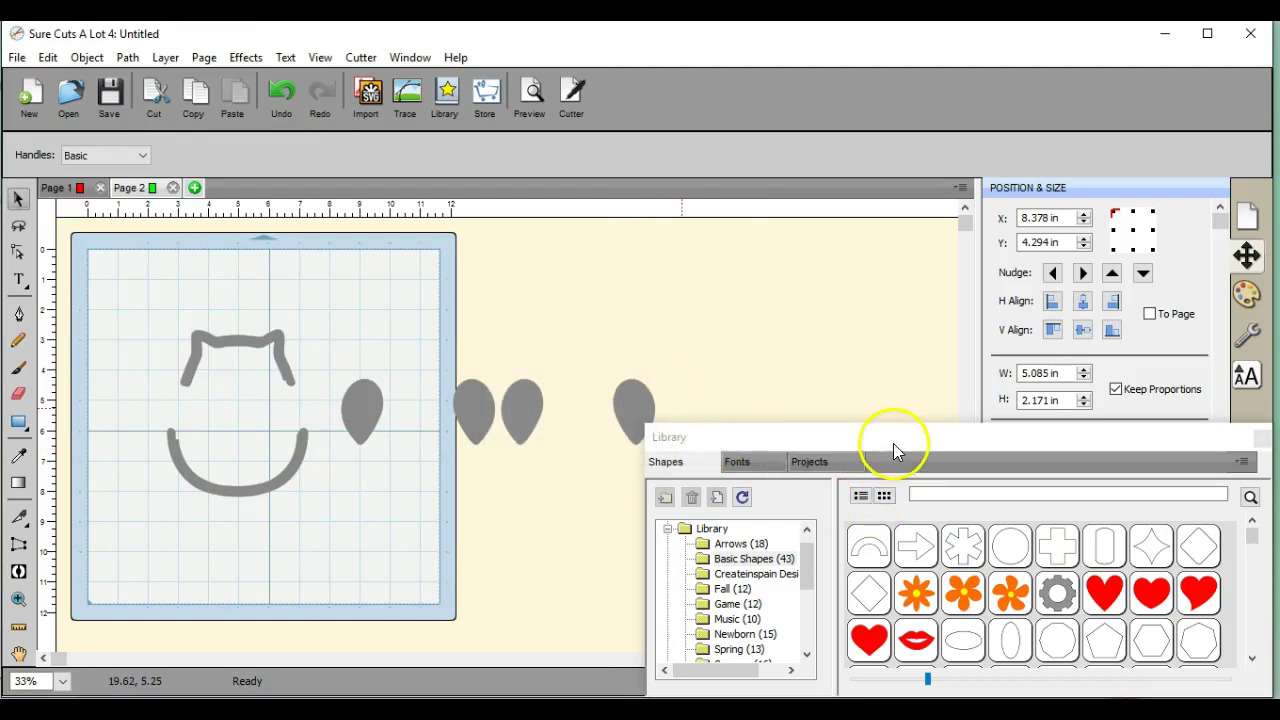
{"action": "left_click_drag", "start_coordinate": [893, 443], "coordinate": [897, 610]}
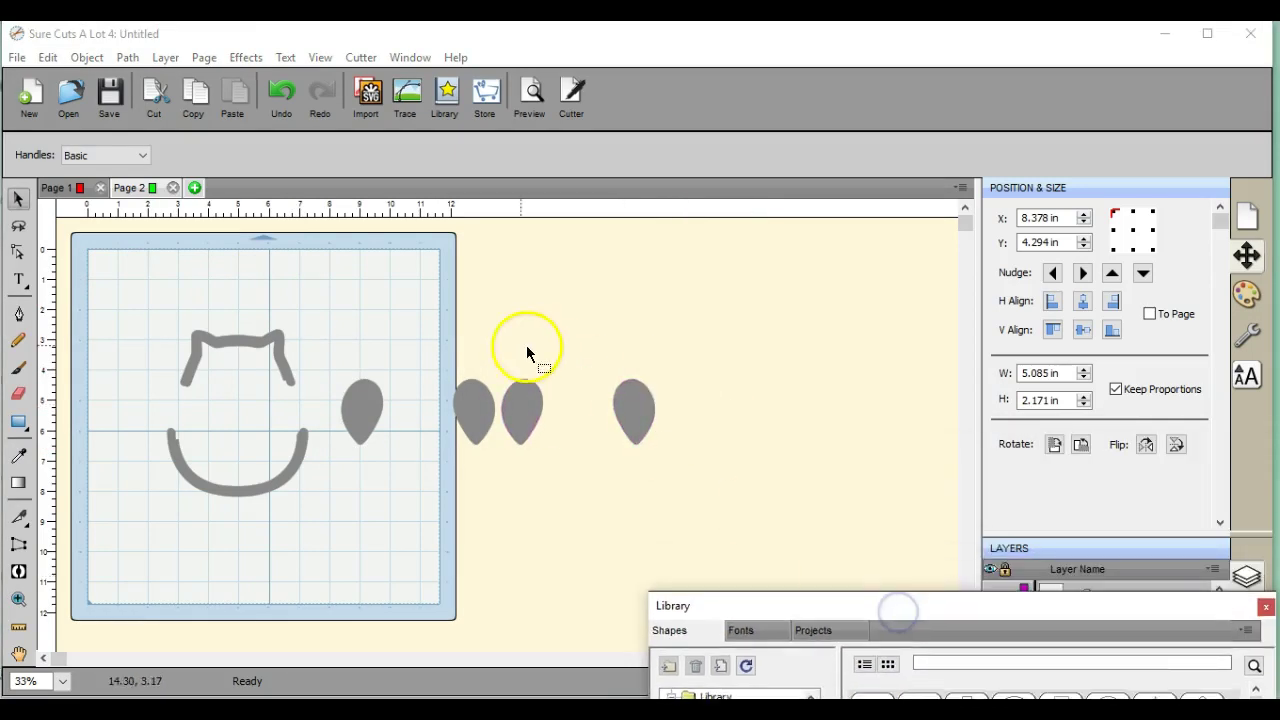
{"action": "left_click_drag", "start_coordinate": [496, 345], "coordinate": [741, 480]}
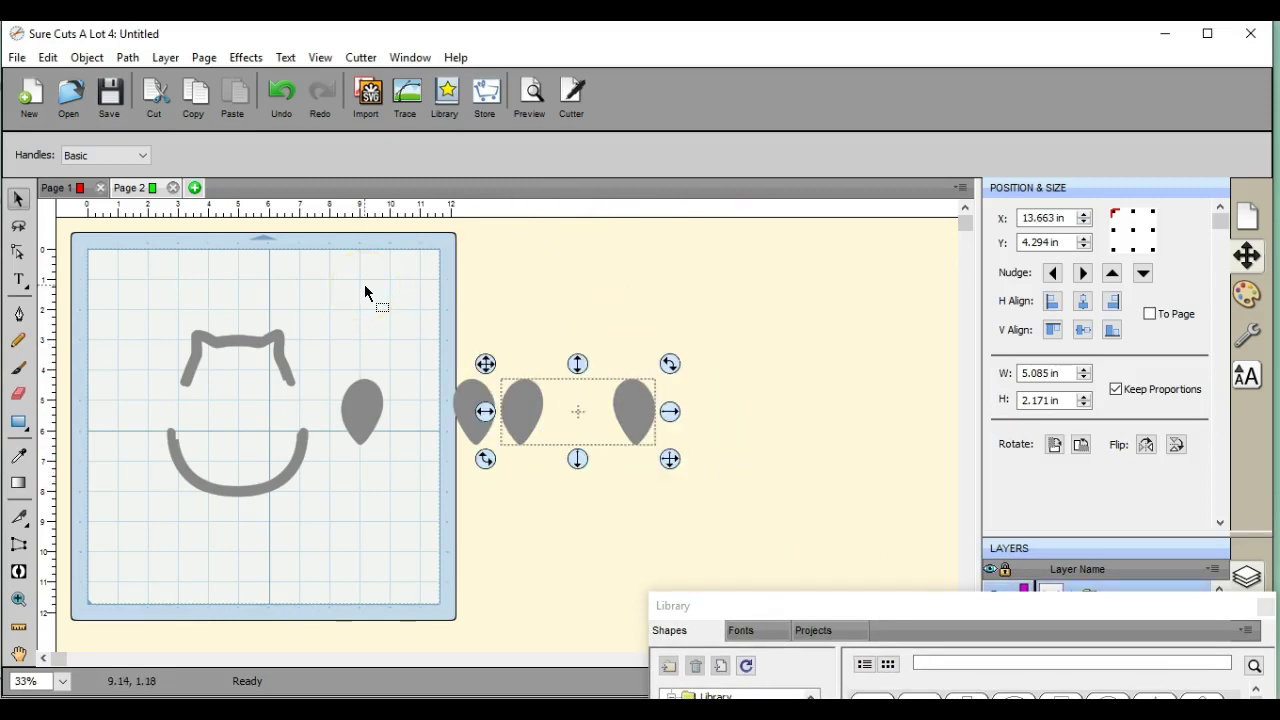
Group the owl body outline pieces together.
{"action": "left_click", "coordinate": [87, 58]}
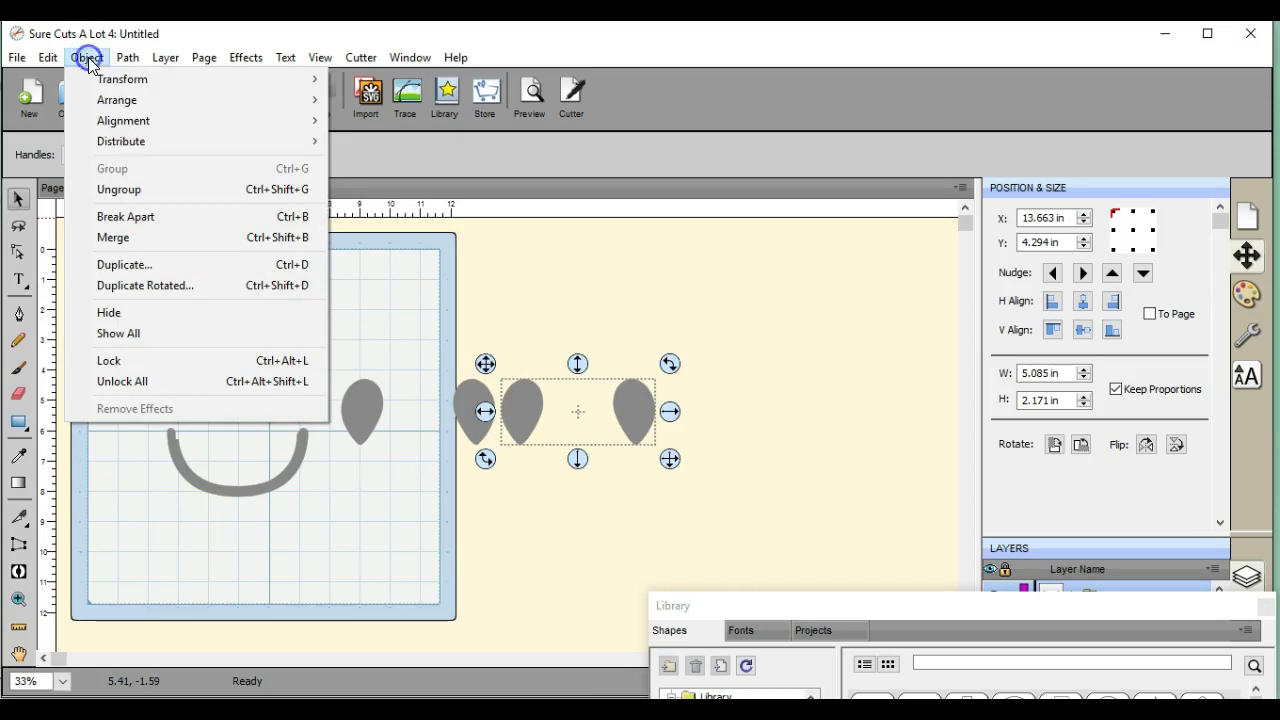
{"action": "left_click", "coordinate": [528, 277]}
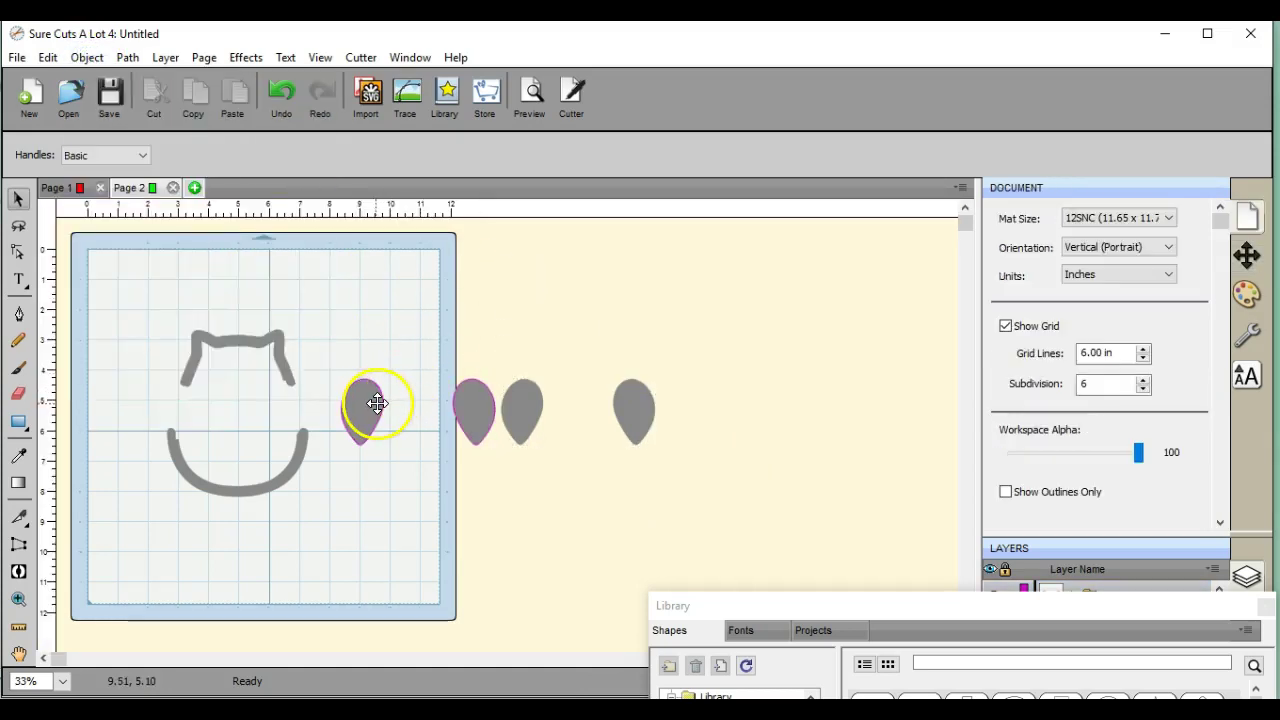
{"action": "left_click_drag", "start_coordinate": [147, 306], "coordinate": [315, 521]}
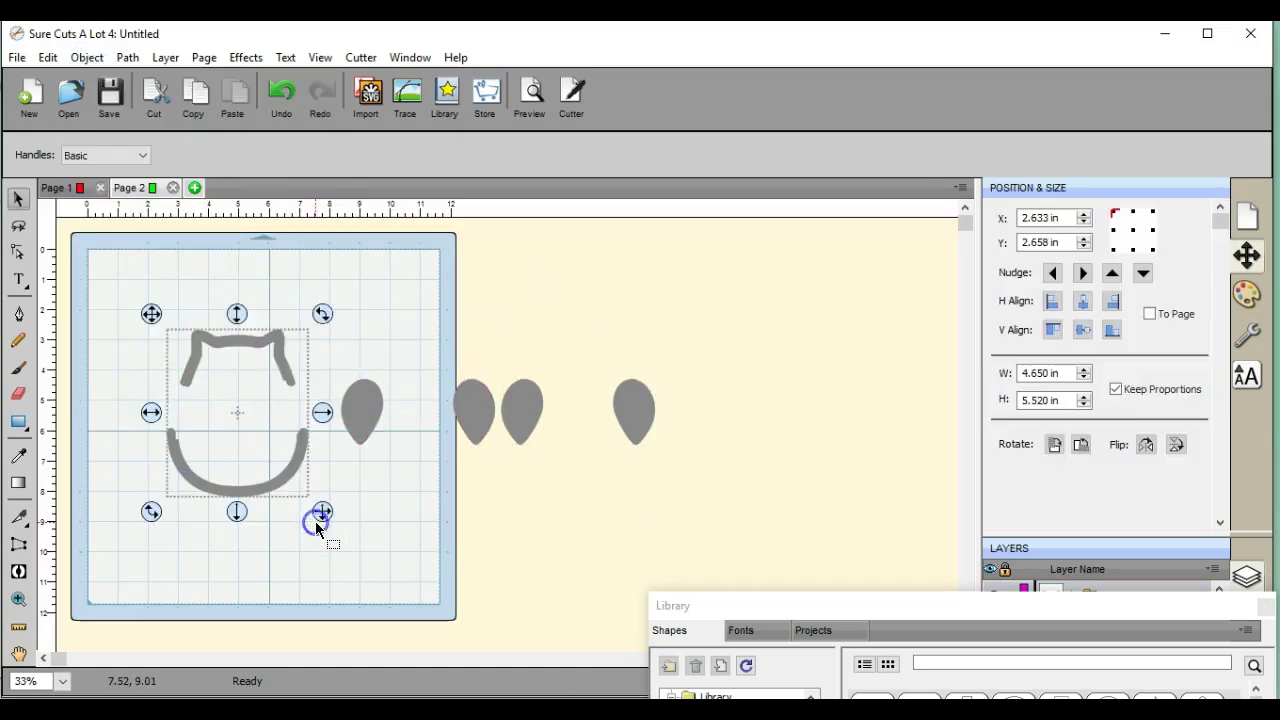
{"action": "left_click", "coordinate": [88, 60]}
{"action": "left_click", "coordinate": [118, 165]}
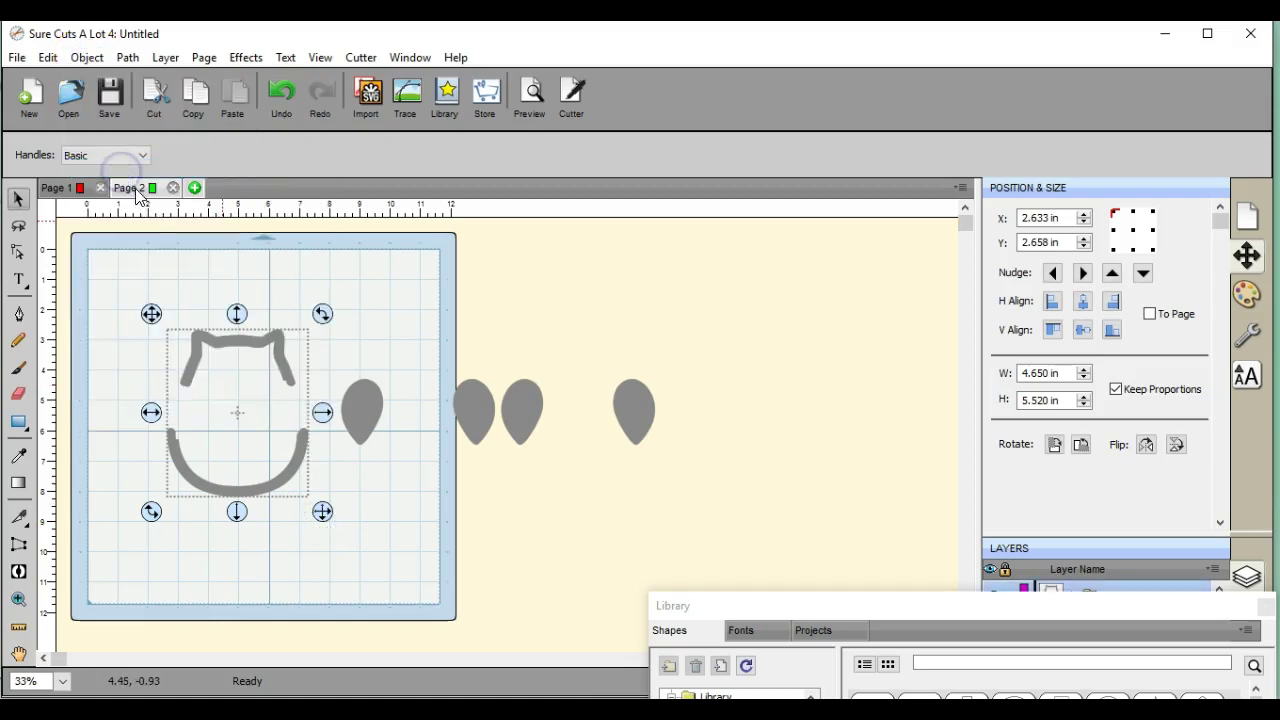
Lay a teardrop pair over the body's sides at X 2.416, Y 4.294 and select everything.
{"action": "left_click_drag", "start_coordinate": [366, 402], "coordinate": [185, 403]}
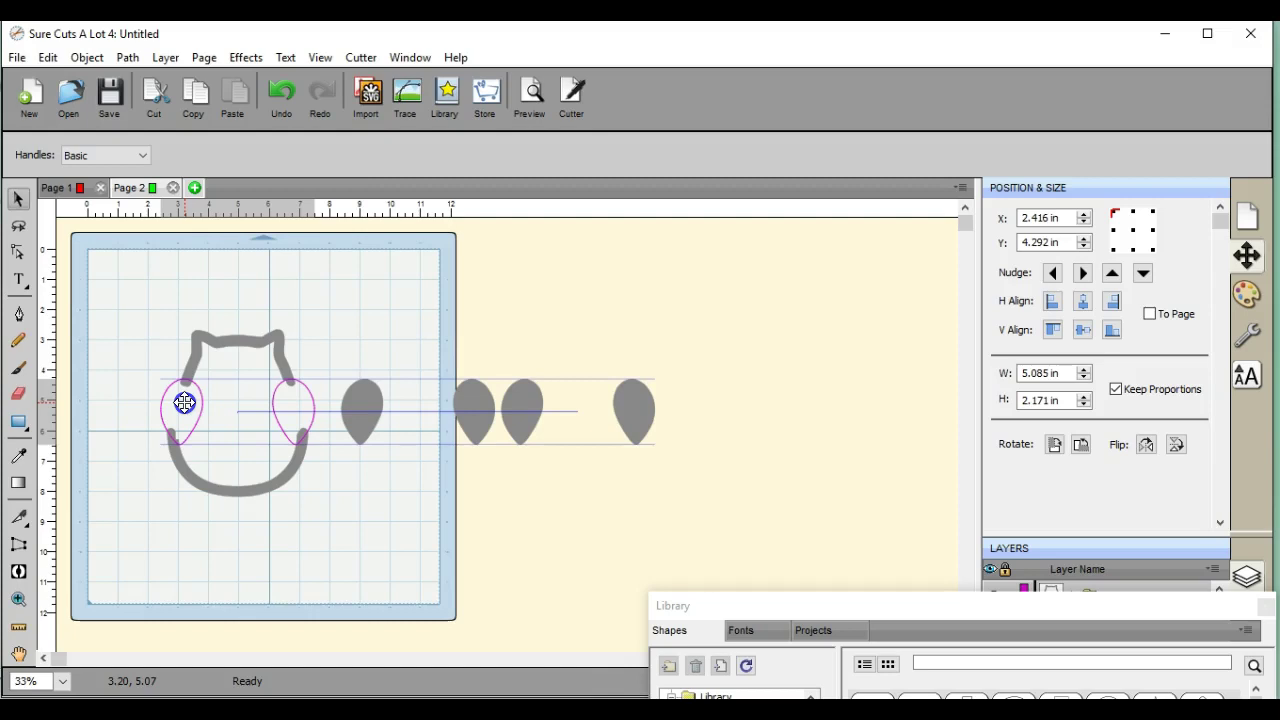
{"action": "left_click_drag", "start_coordinate": [184, 402], "coordinate": [184, 402]}
{"action": "left_click", "coordinate": [256, 414]}
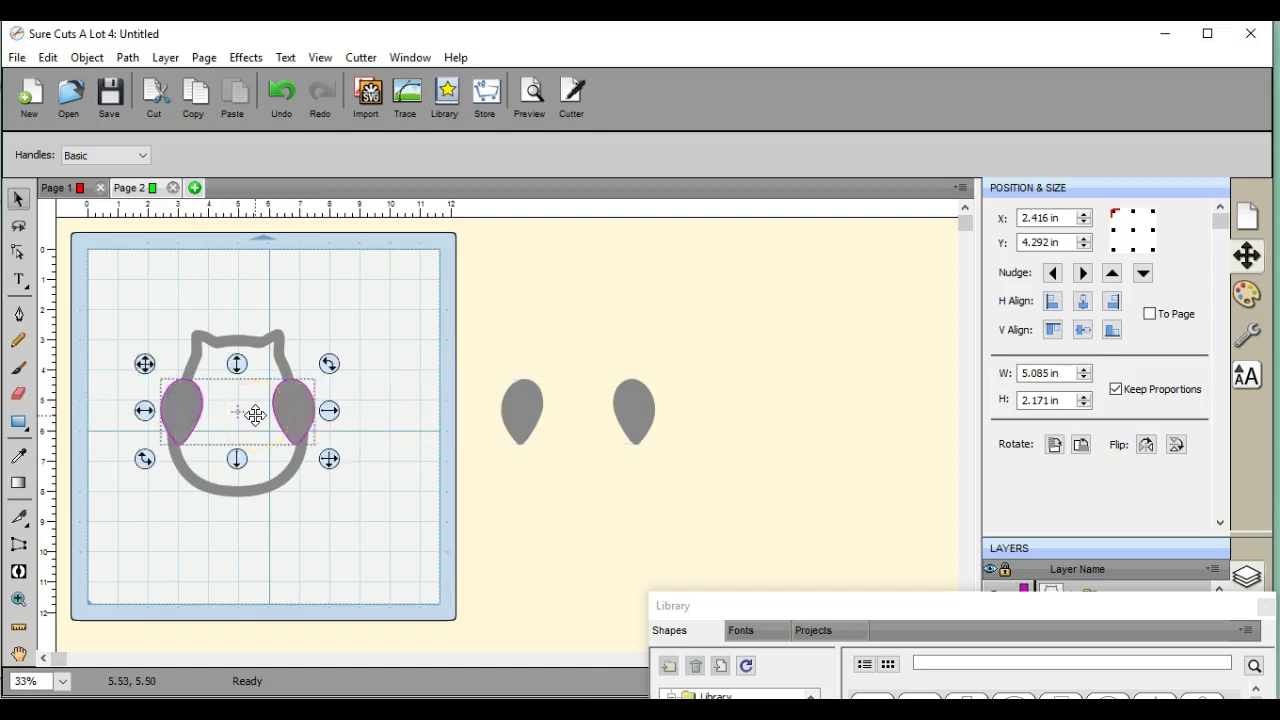
{"action": "left_click_drag", "start_coordinate": [253, 408], "coordinate": [237, 370]}
{"action": "left_click_drag", "start_coordinate": [282, 91], "coordinate": [178, 395]}
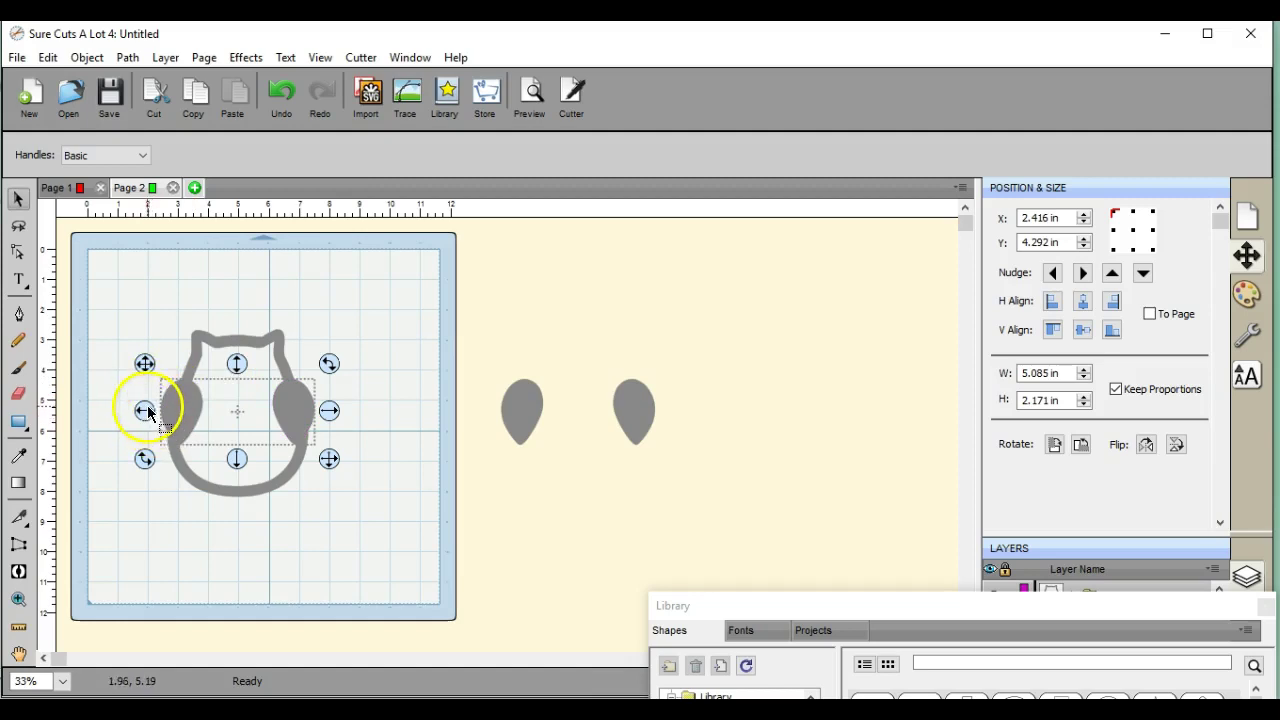
{"action": "left_click", "coordinate": [283, 92]}
{"action": "left_click_drag", "start_coordinate": [363, 400], "coordinate": [143, 424]}
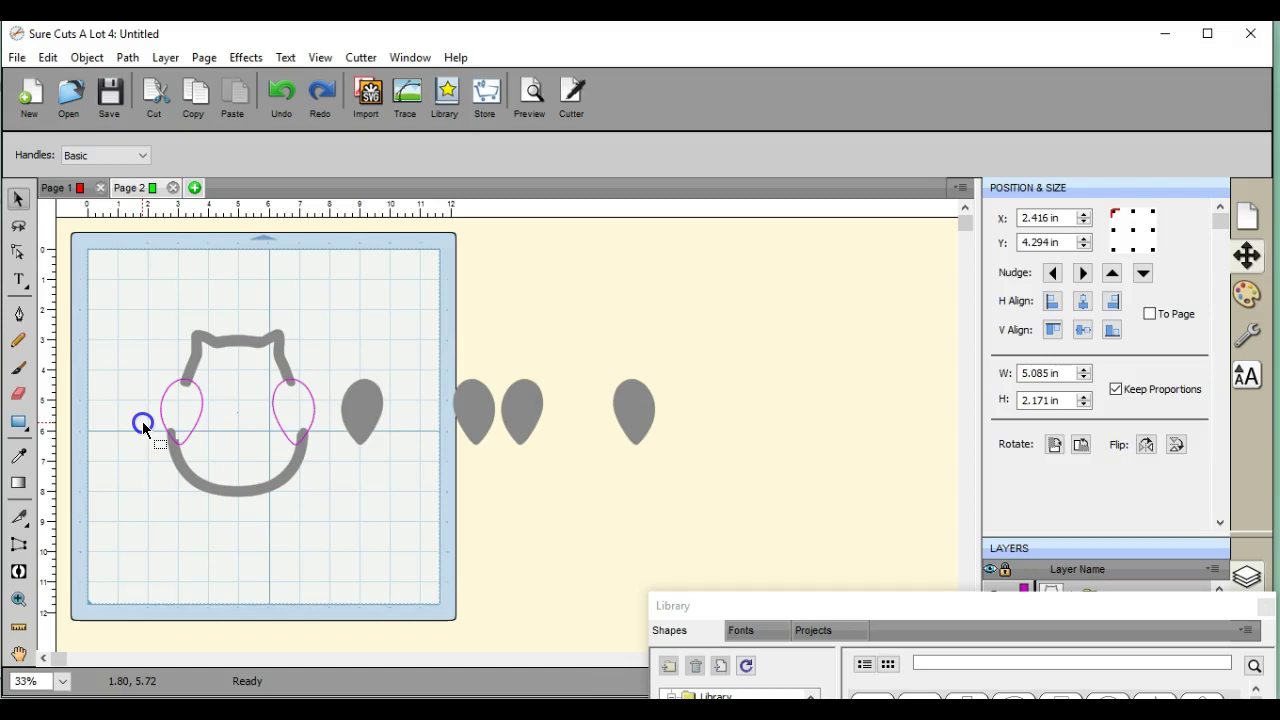
{"action": "left_click_drag", "start_coordinate": [142, 421], "coordinate": [142, 421]}
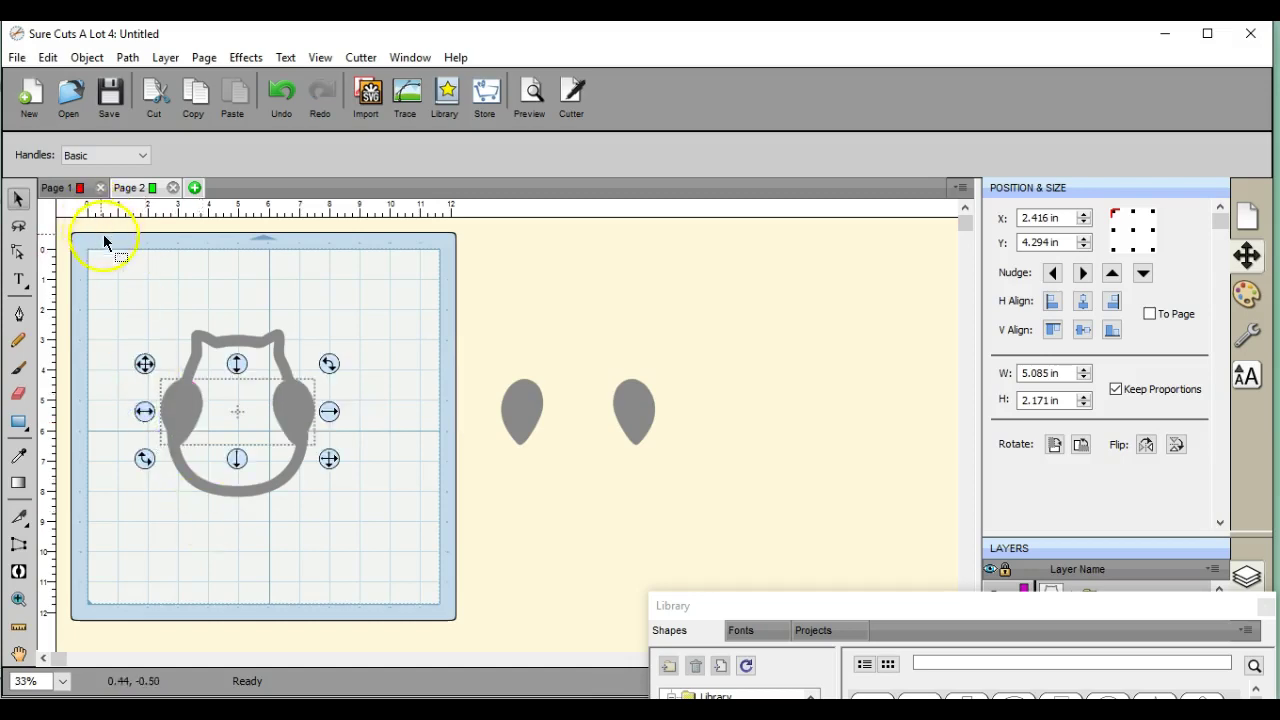
{"action": "left_click_drag", "start_coordinate": [120, 263], "coordinate": [326, 590]}
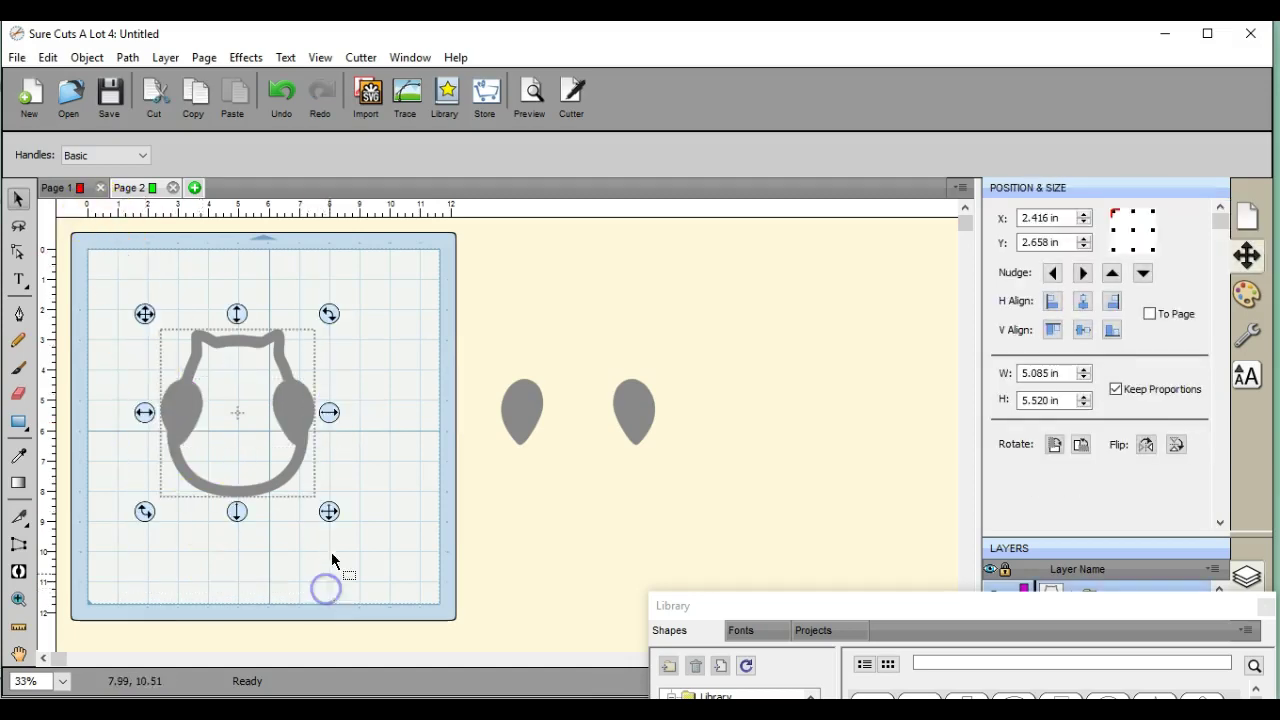
{"action": "left_click", "coordinate": [128, 60]}
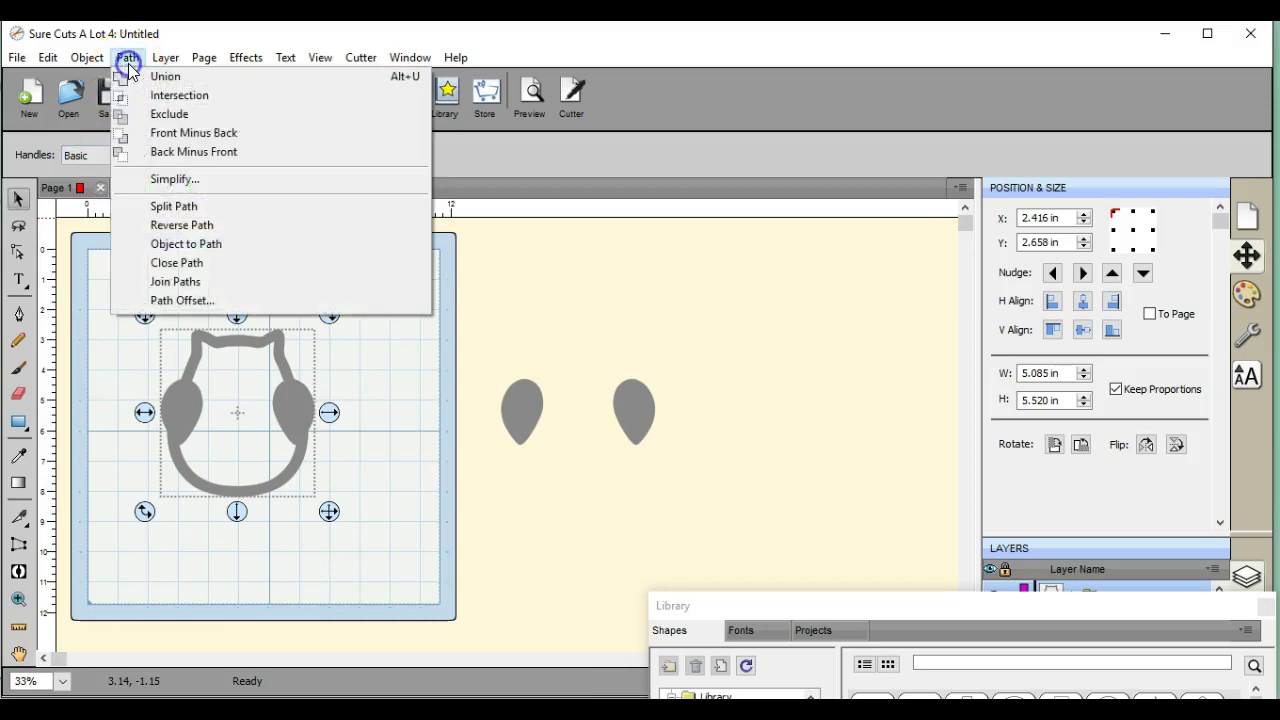
Subtract the teardrops from the body with Front Minus Back, then move the spare pair beside the mat.
{"action": "left_click", "coordinate": [160, 143]}
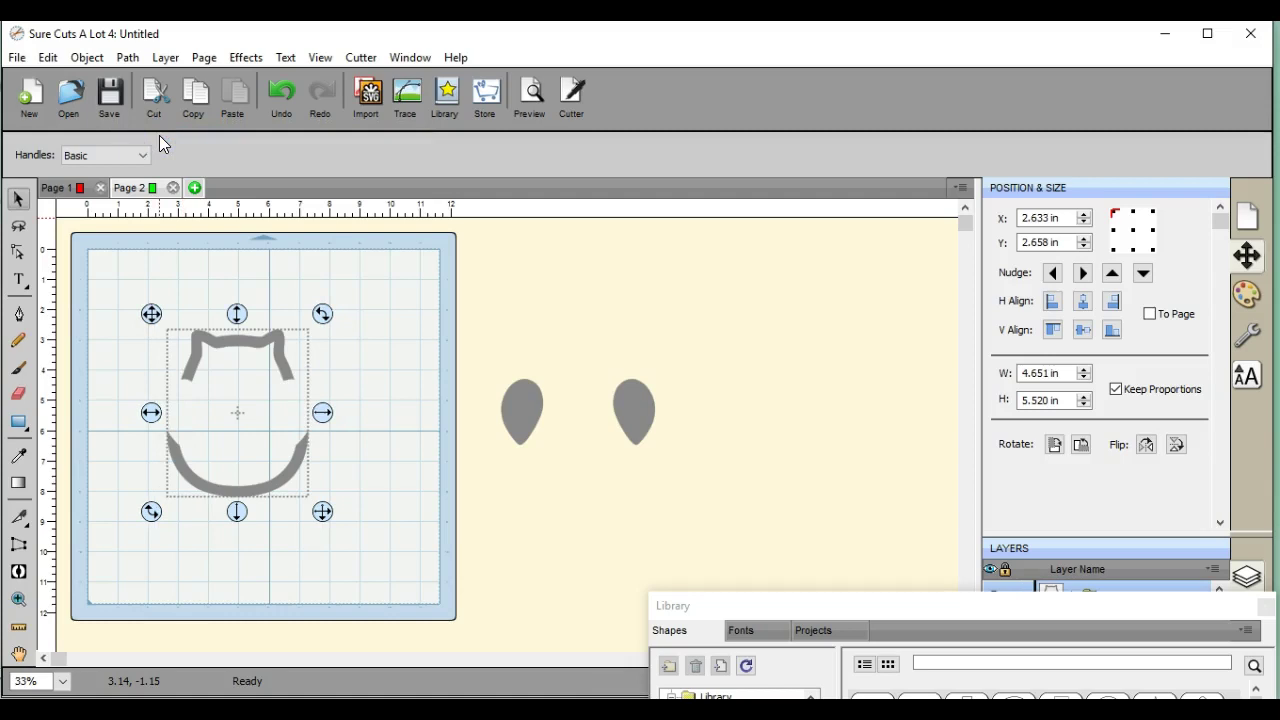
{"action": "left_click", "coordinate": [389, 387]}
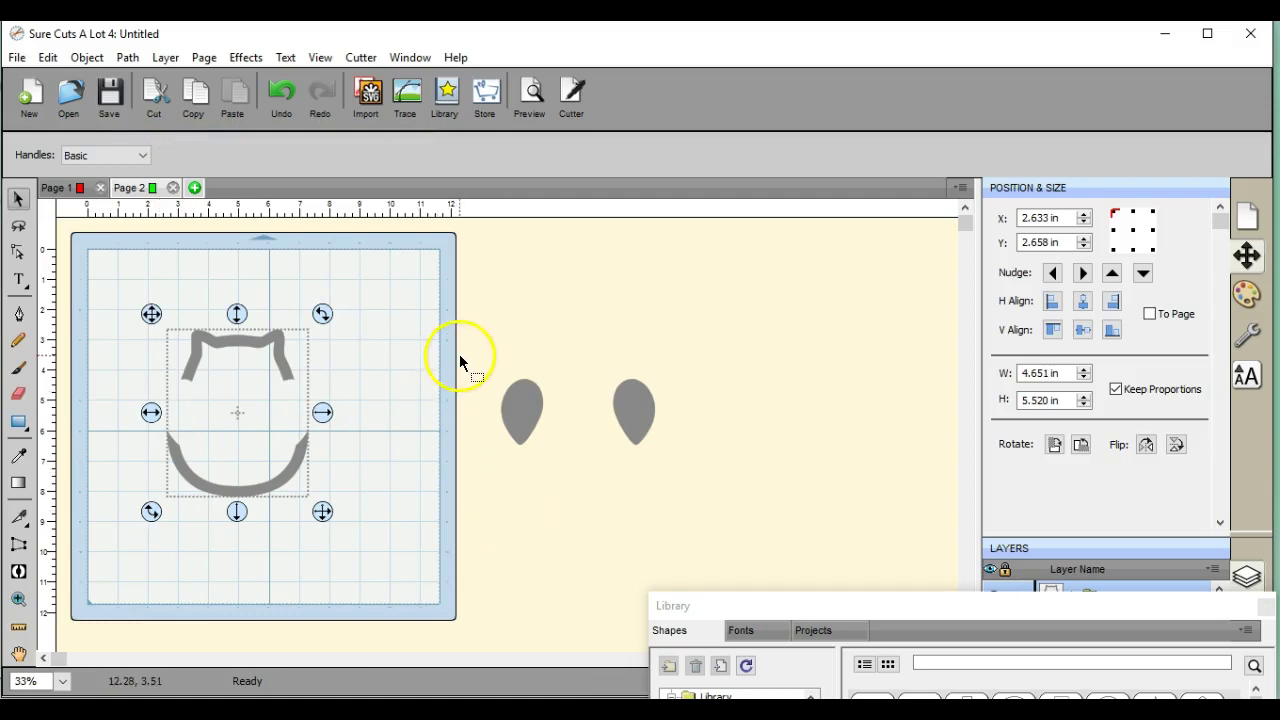
{"action": "left_click", "coordinate": [522, 410]}
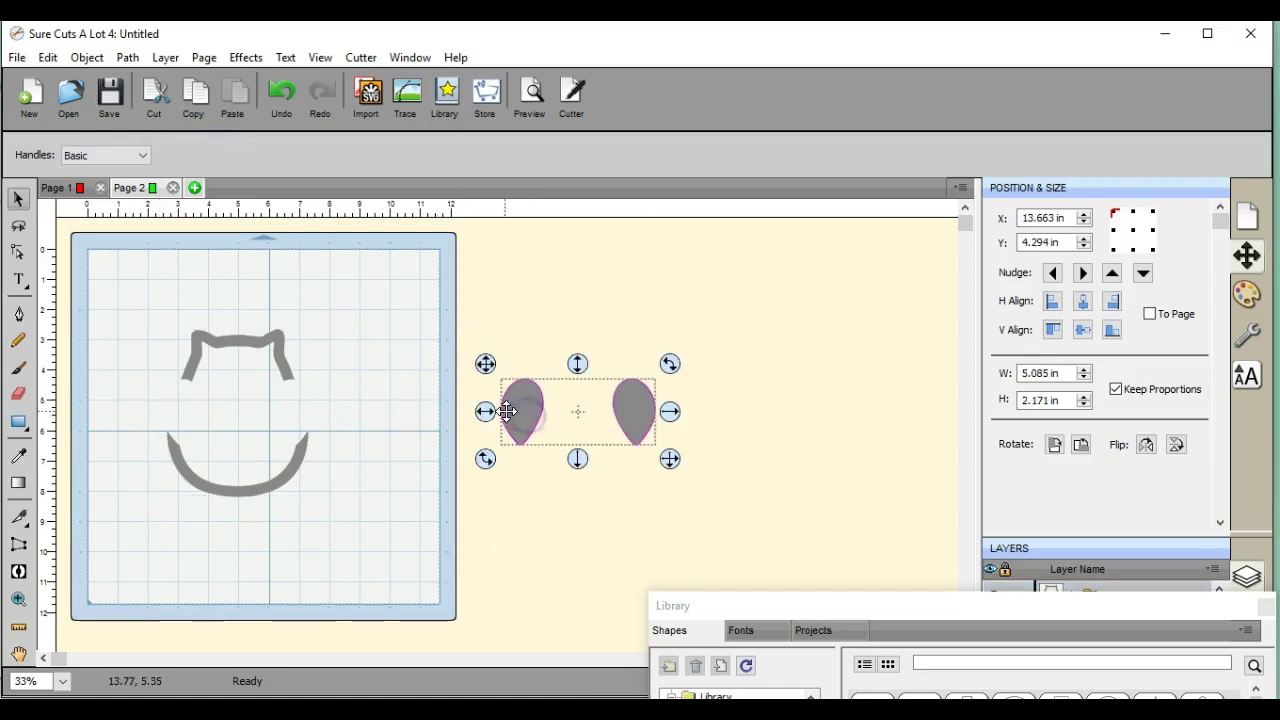
{"action": "left_click_drag", "start_coordinate": [487, 418], "coordinate": [321, 380]}
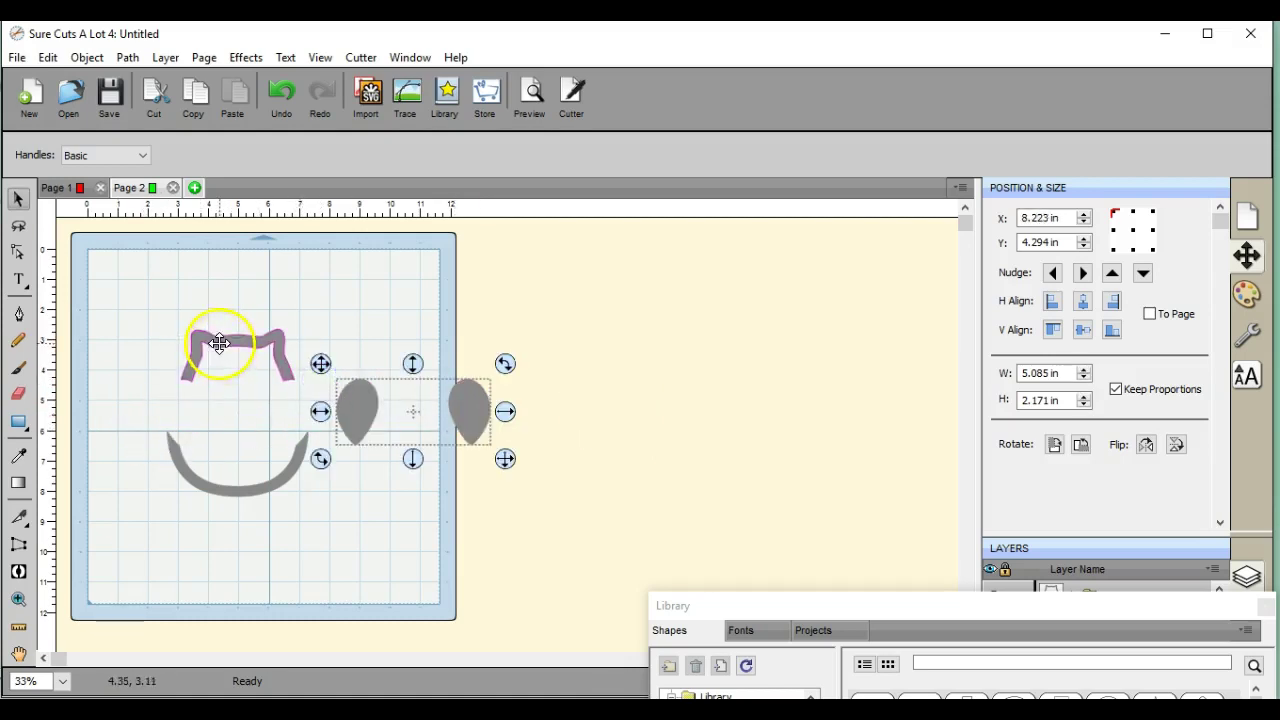
{"action": "left_click_drag", "start_coordinate": [149, 303], "coordinate": [324, 565]}
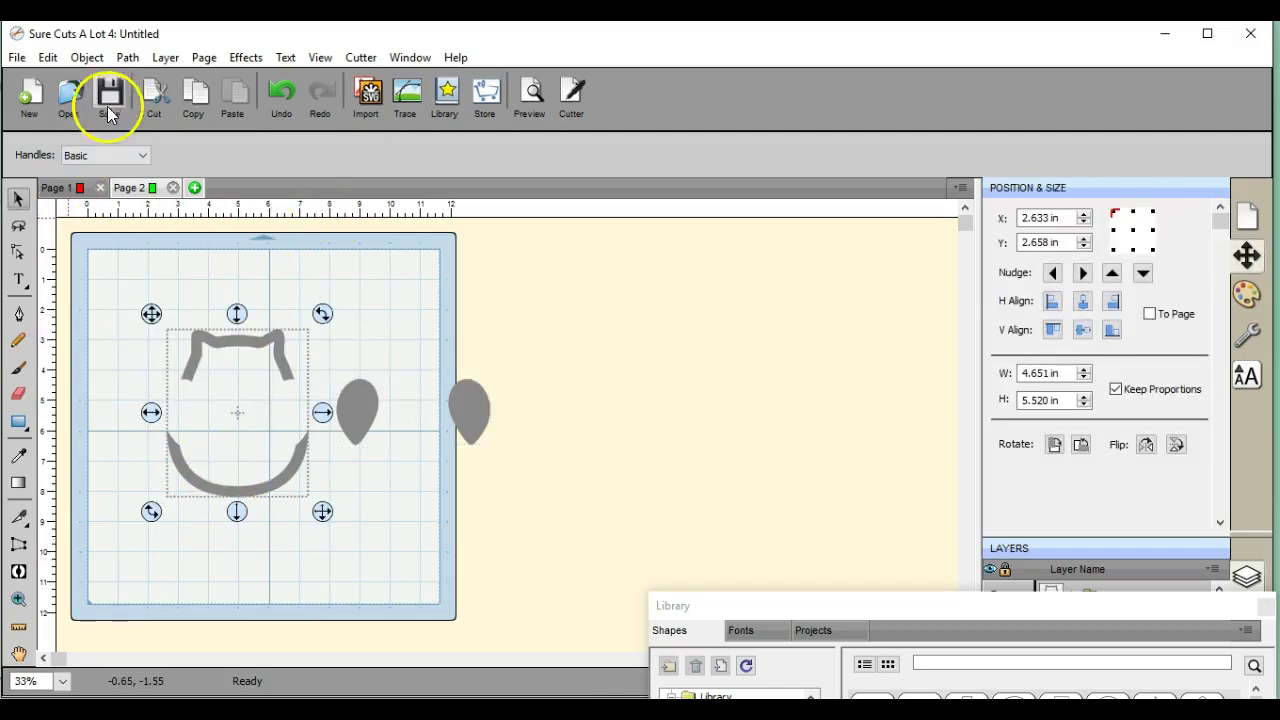
Group the owl body pieces and move the group to the mat's top-left corner.
{"action": "left_click", "coordinate": [87, 58]}
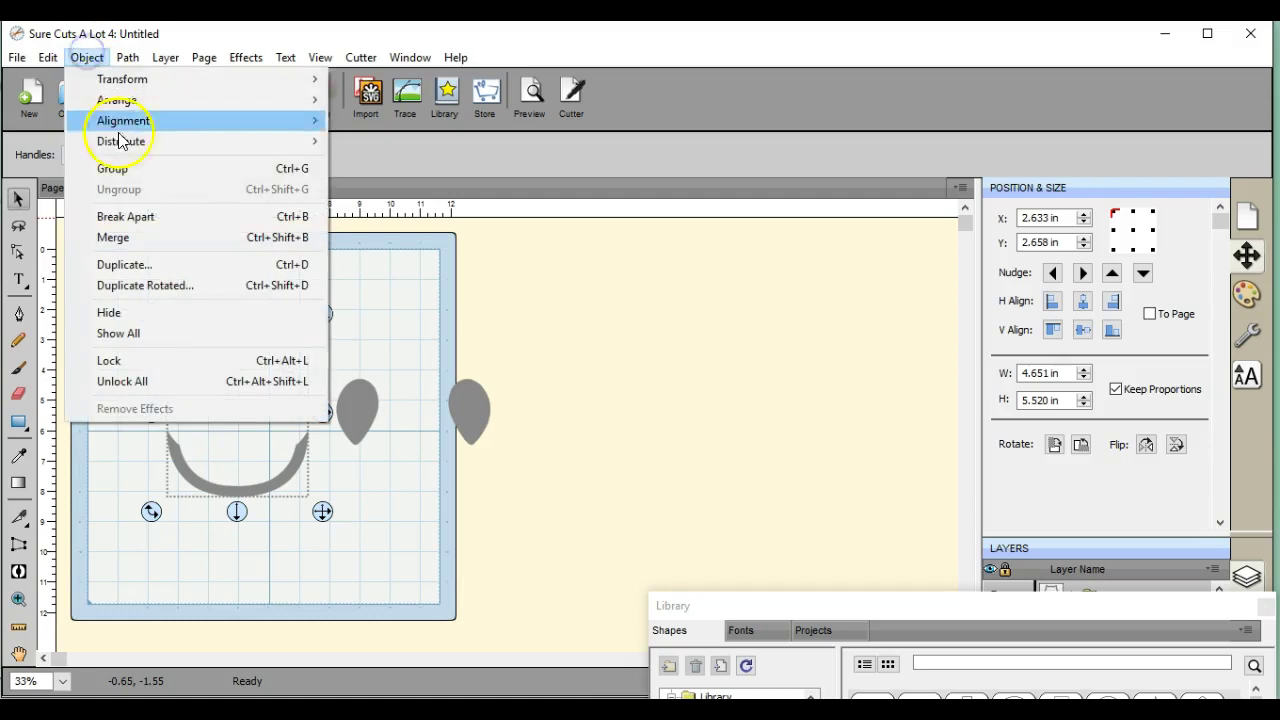
{"action": "left_click", "coordinate": [112, 168]}
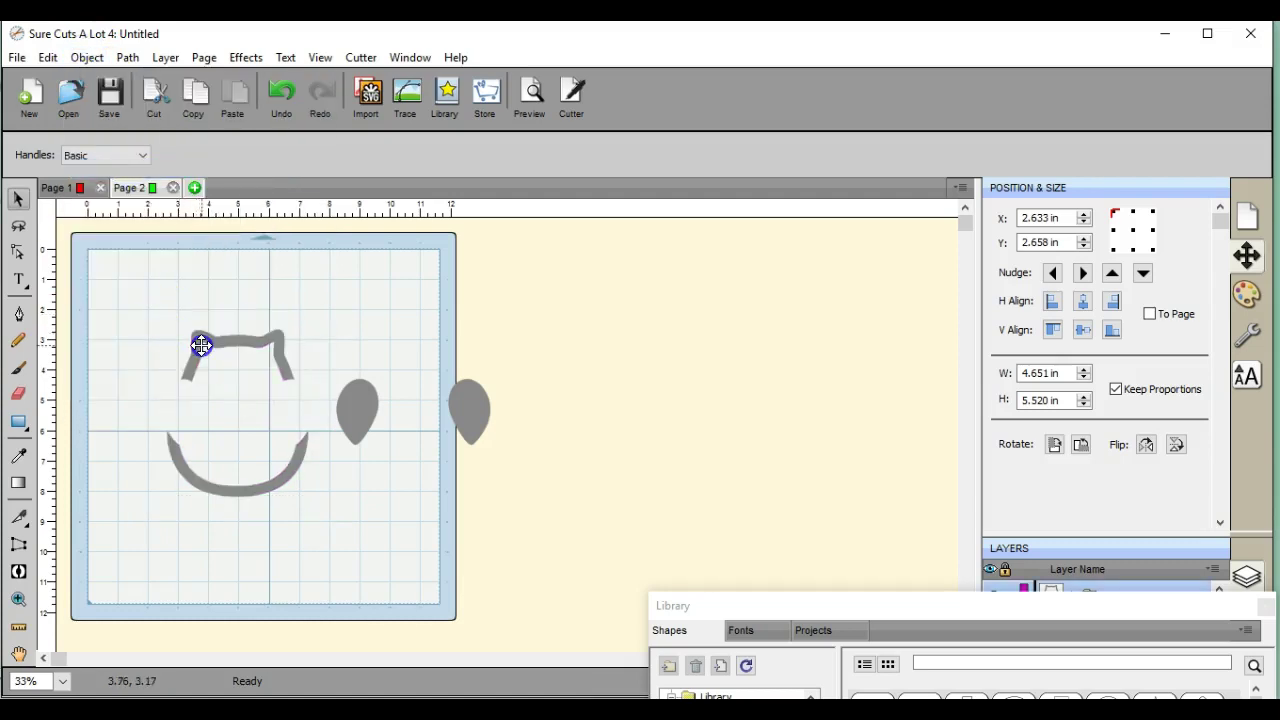
{"action": "left_click_drag", "start_coordinate": [201, 345], "coordinate": [137, 272]}
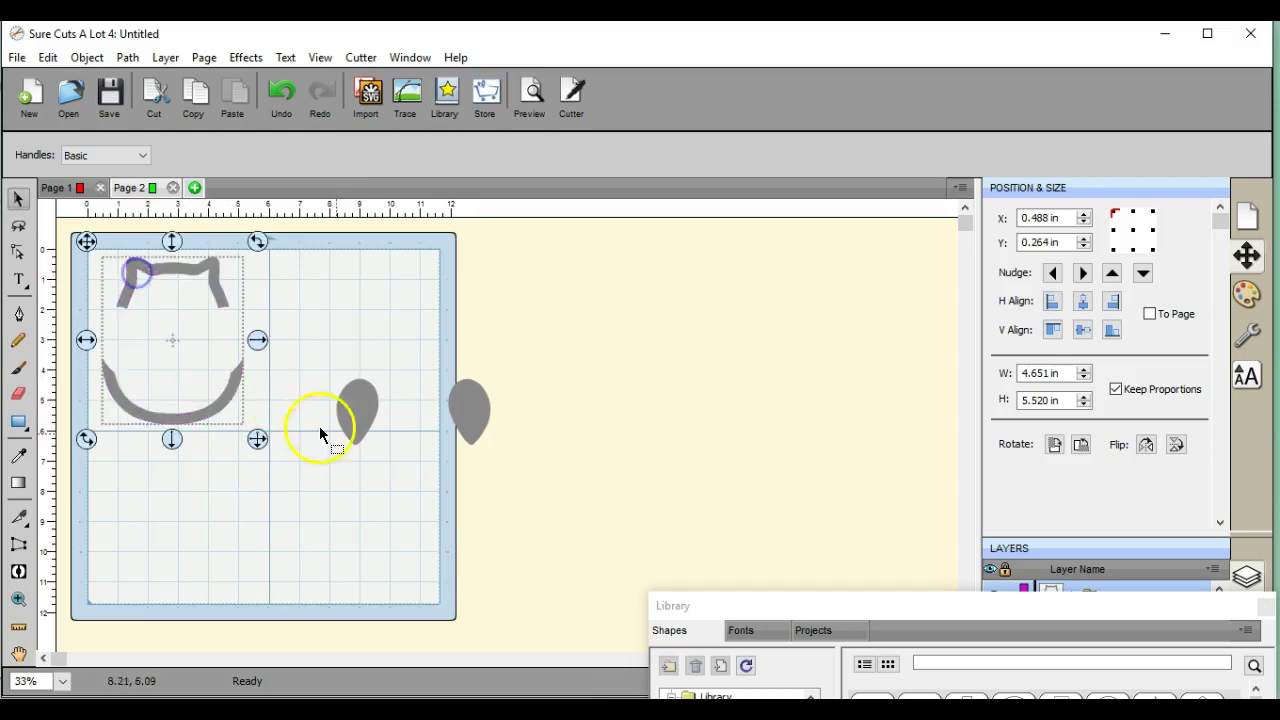
Place the teardrop pair at the mat's top-right, at X 6.171, Y 0.657.
{"action": "left_click_drag", "start_coordinate": [352, 425], "coordinate": [293, 311]}
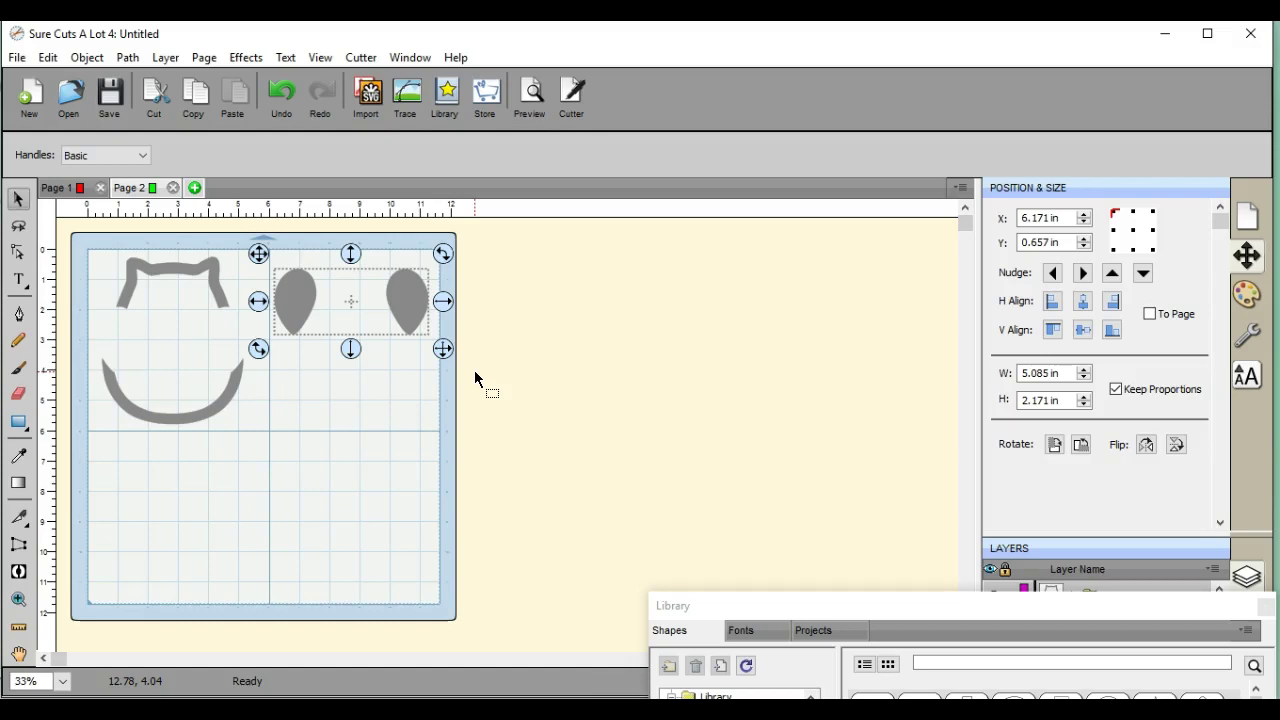
{"action": "left_click", "coordinate": [505, 186]}
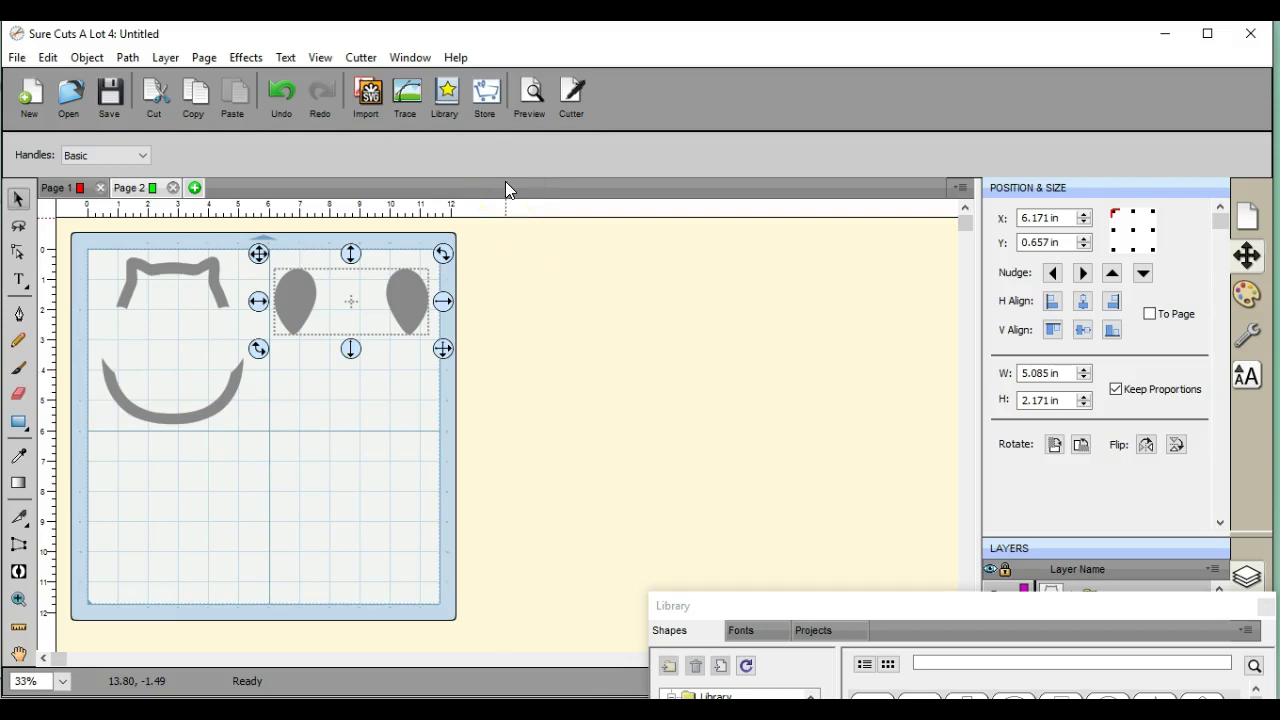
{"action": "left_click", "coordinate": [202, 150]}
{"action": "left_click_drag", "start_coordinate": [202, 150], "coordinate": [350, 210]}
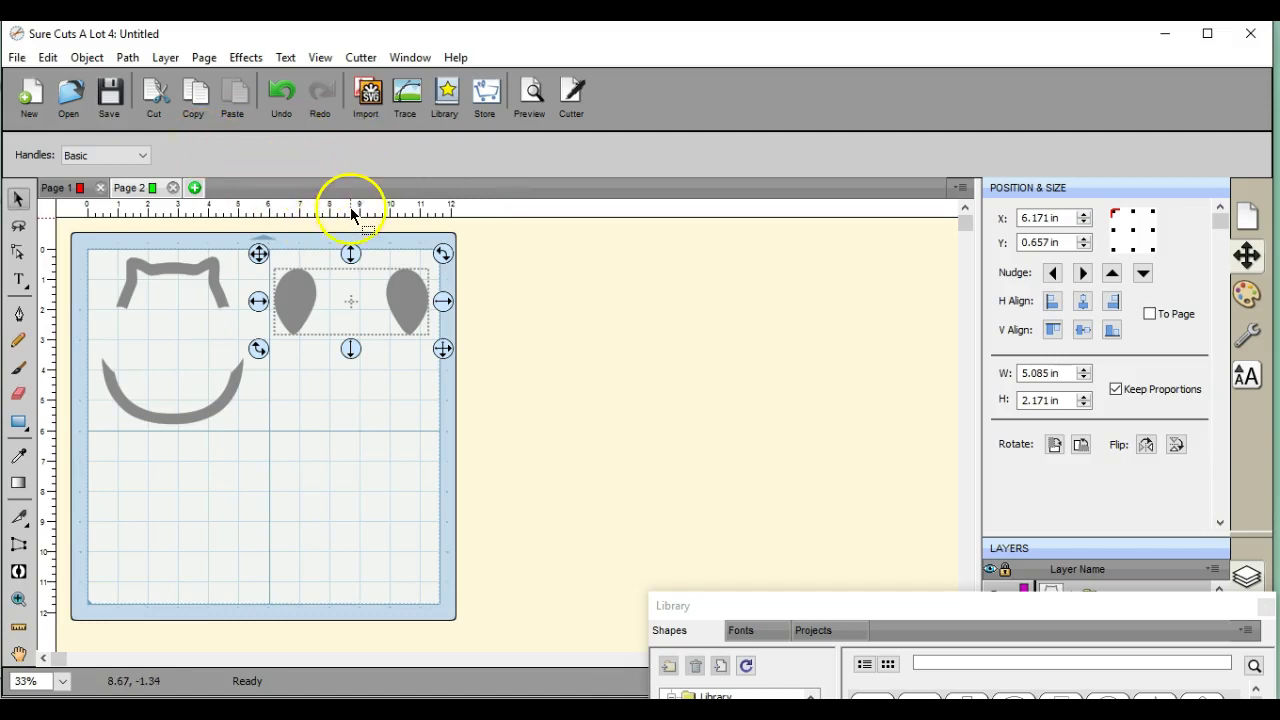
Export the layout as FCM (*.fcm) over correctowl.fcm, confirming the replacement.
{"action": "left_click", "coordinate": [17, 58]}
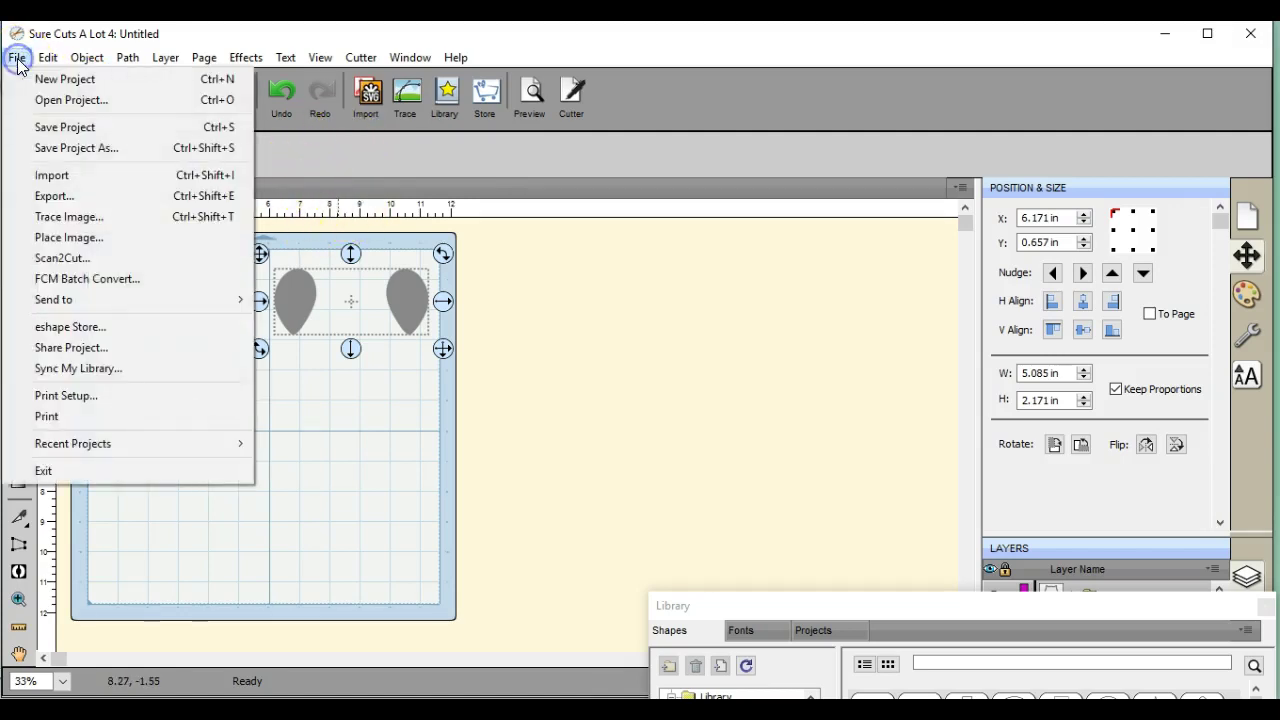
{"action": "left_click", "coordinate": [68, 198]}
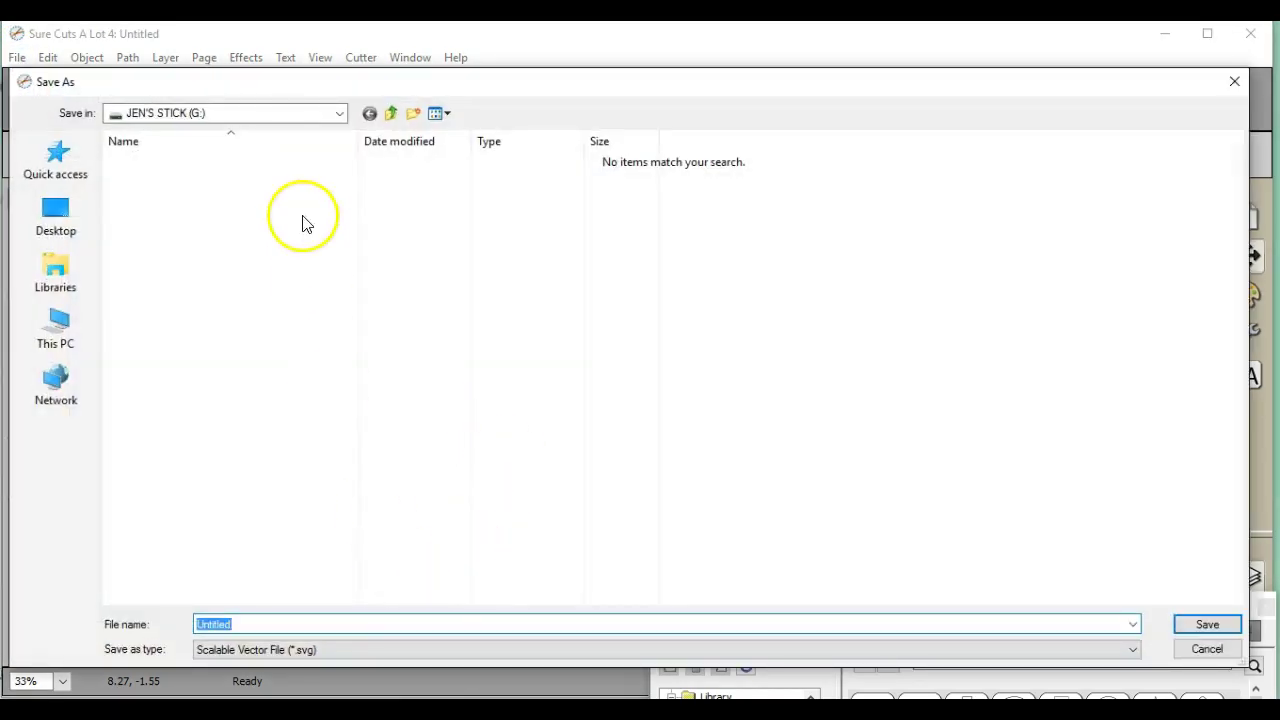
{"action": "left_click", "coordinate": [388, 652]}
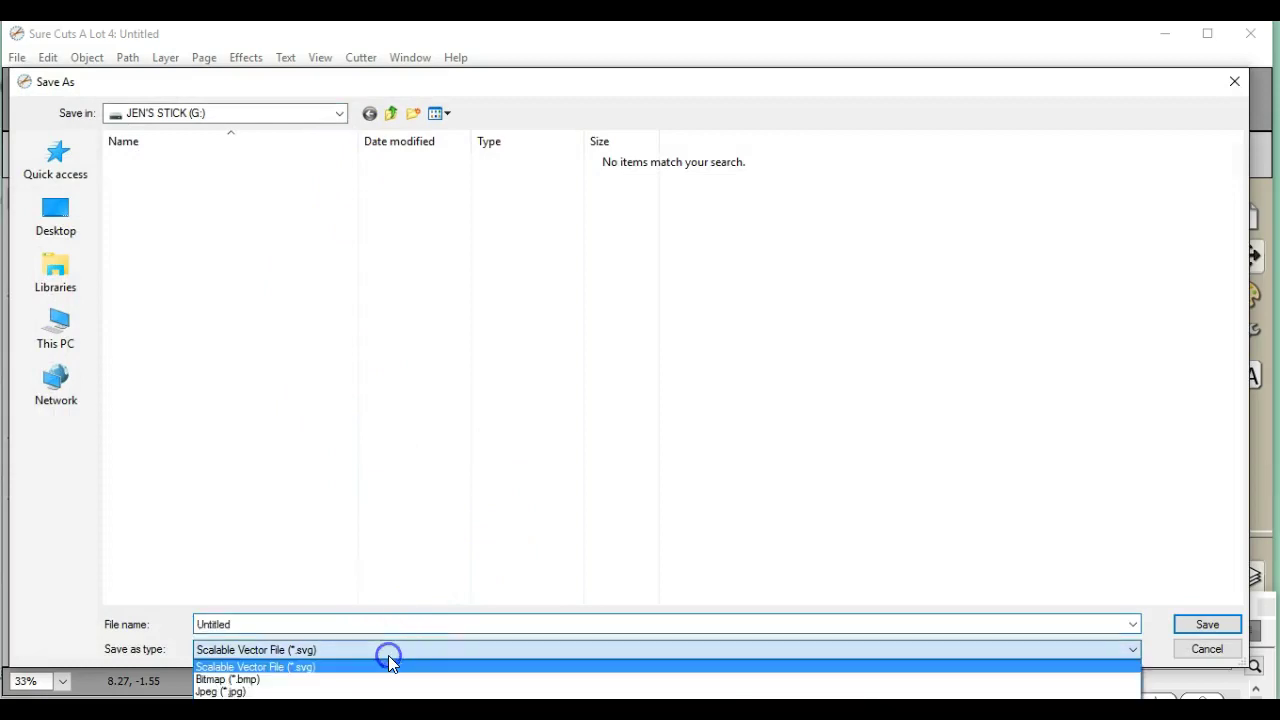
{"action": "left_click", "coordinate": [255, 704]}
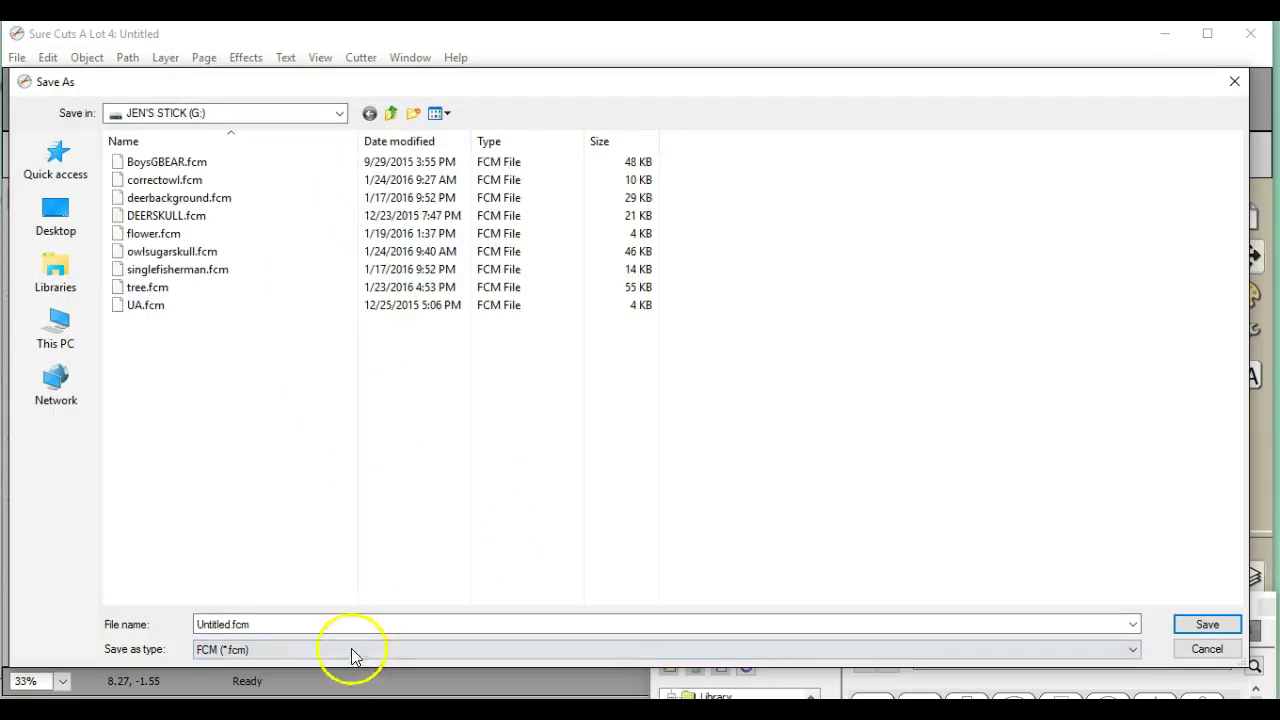
{"action": "double_click", "coordinate": [180, 180]}
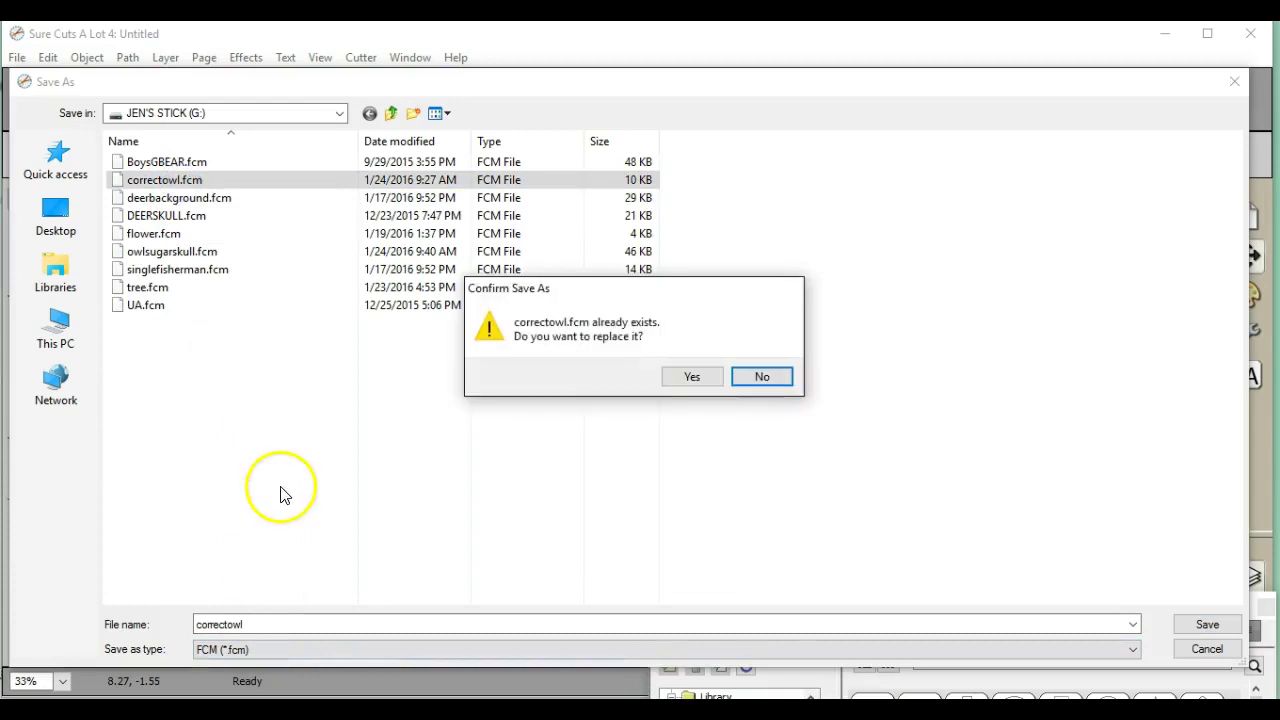
{"action": "left_click", "coordinate": [692, 376]}
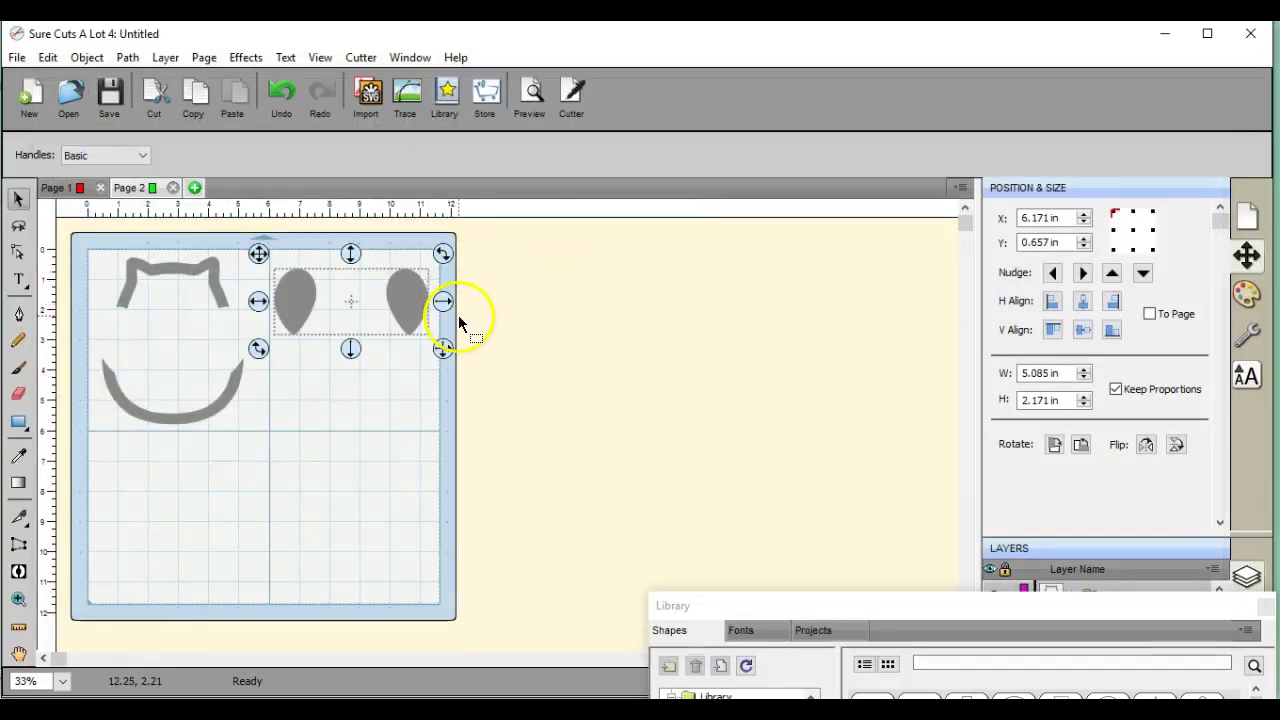